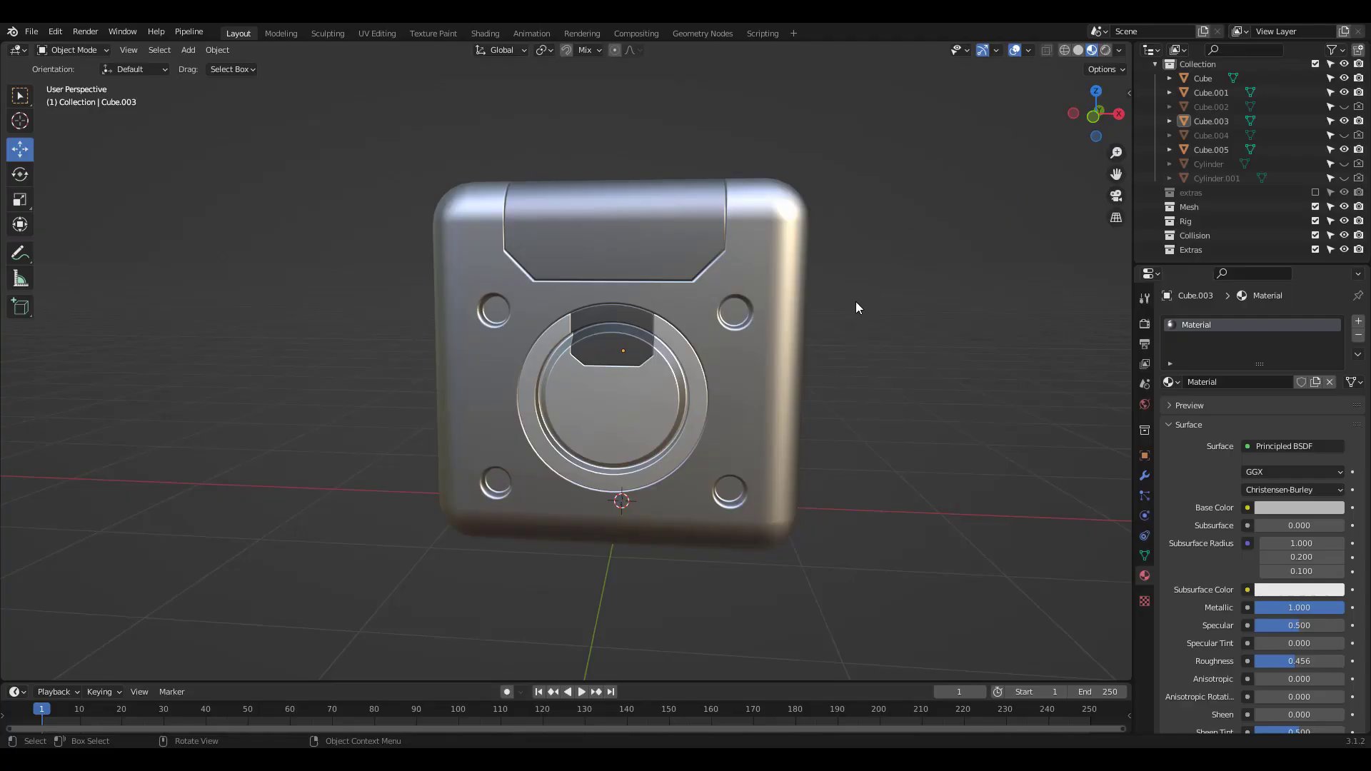
- Orbit the view around the metal speaker model
mouse_move(866, 297)
middle_mouse_down()
mouse_move(874, 334)
mouse_move(840, 282)
mouse_move(864, 288)
middle_mouse_up()
- Review the installed add-ons in Preferences, then show the Substance 3D sidebar panel
left_click(55, 31)
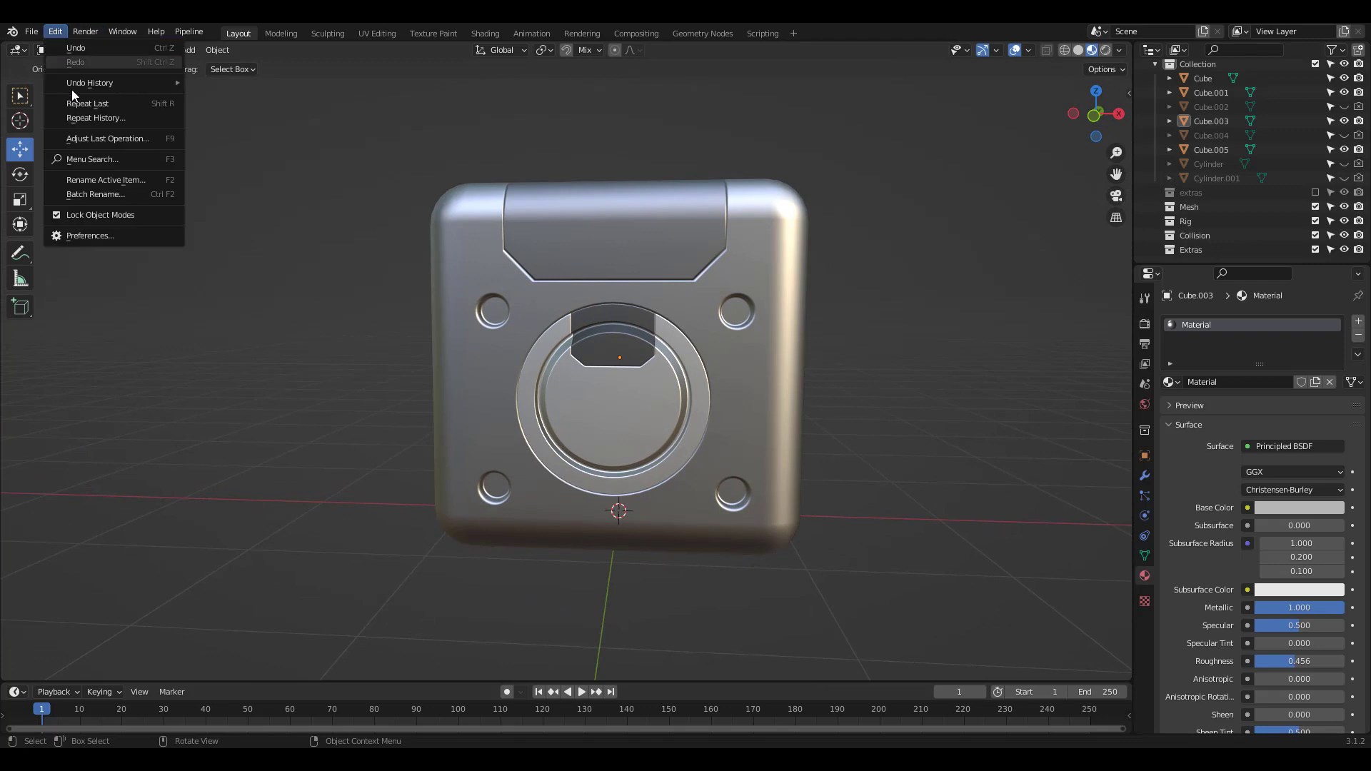
left_click(93, 236)
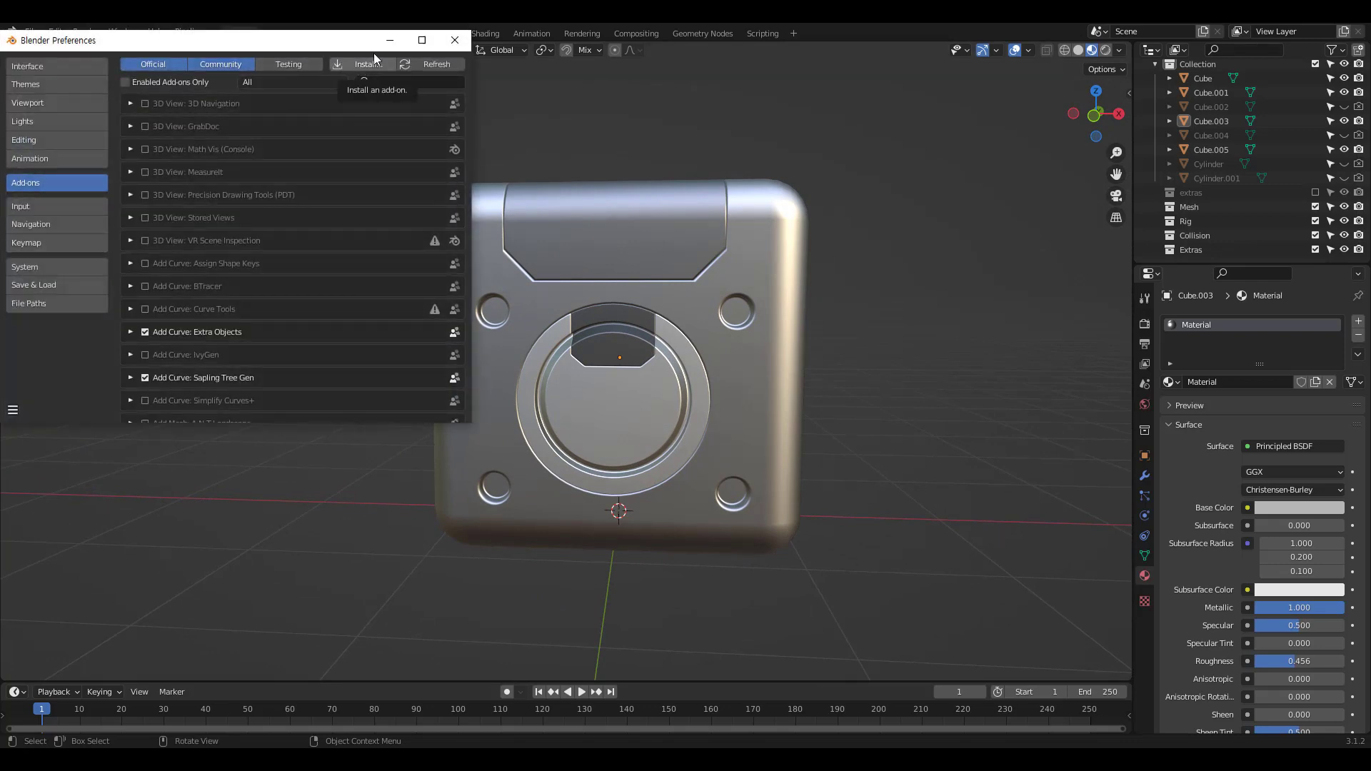
left_click(455, 41)
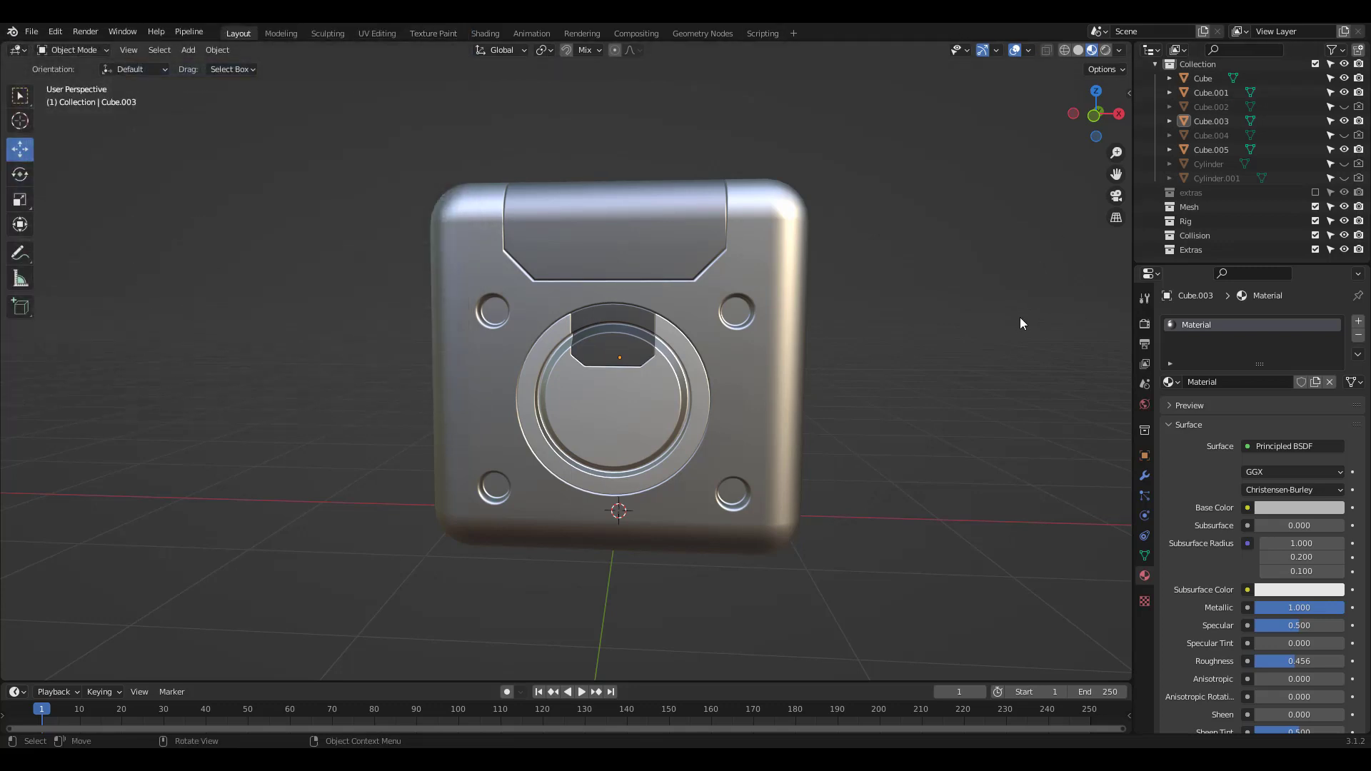
key("n")
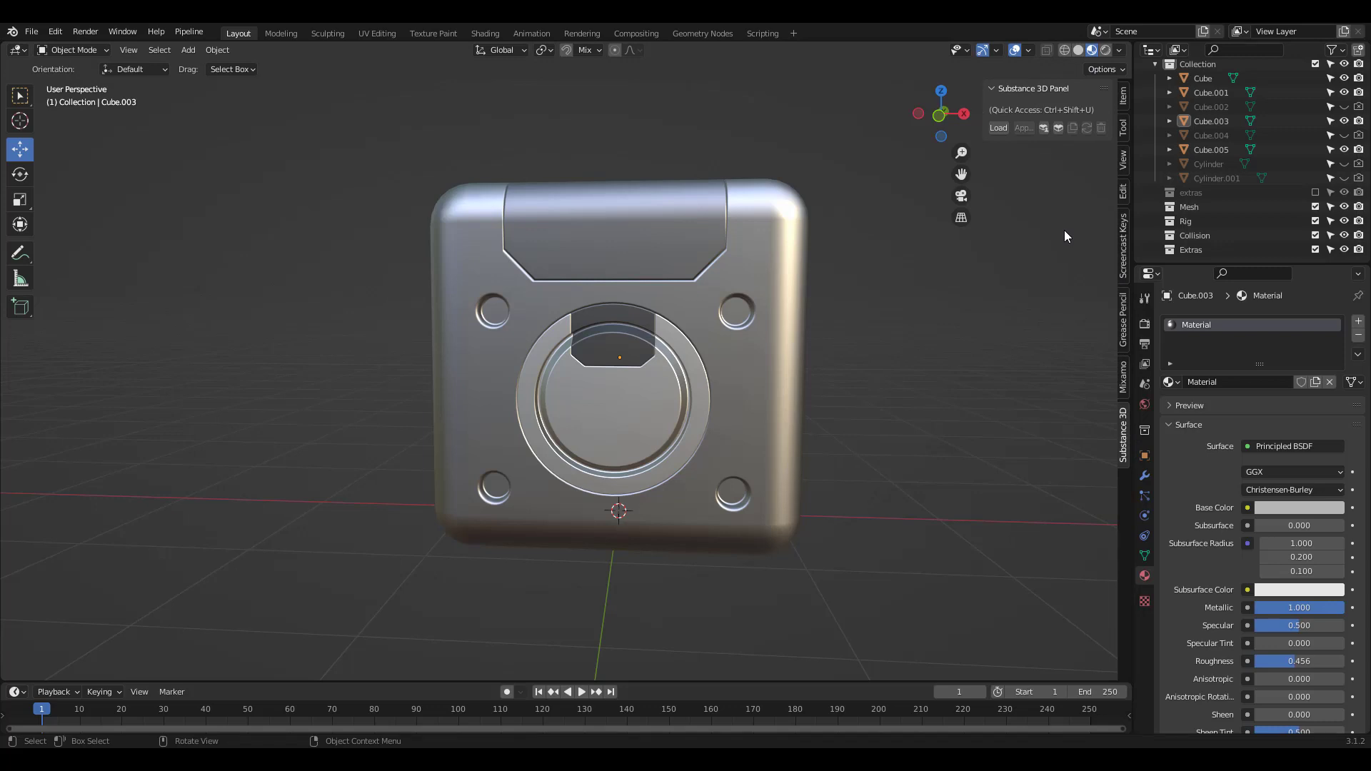
- Load wood_american_cherry.sbsar from the recent materials folder into the Substance 3D panel
left_click(997, 129)
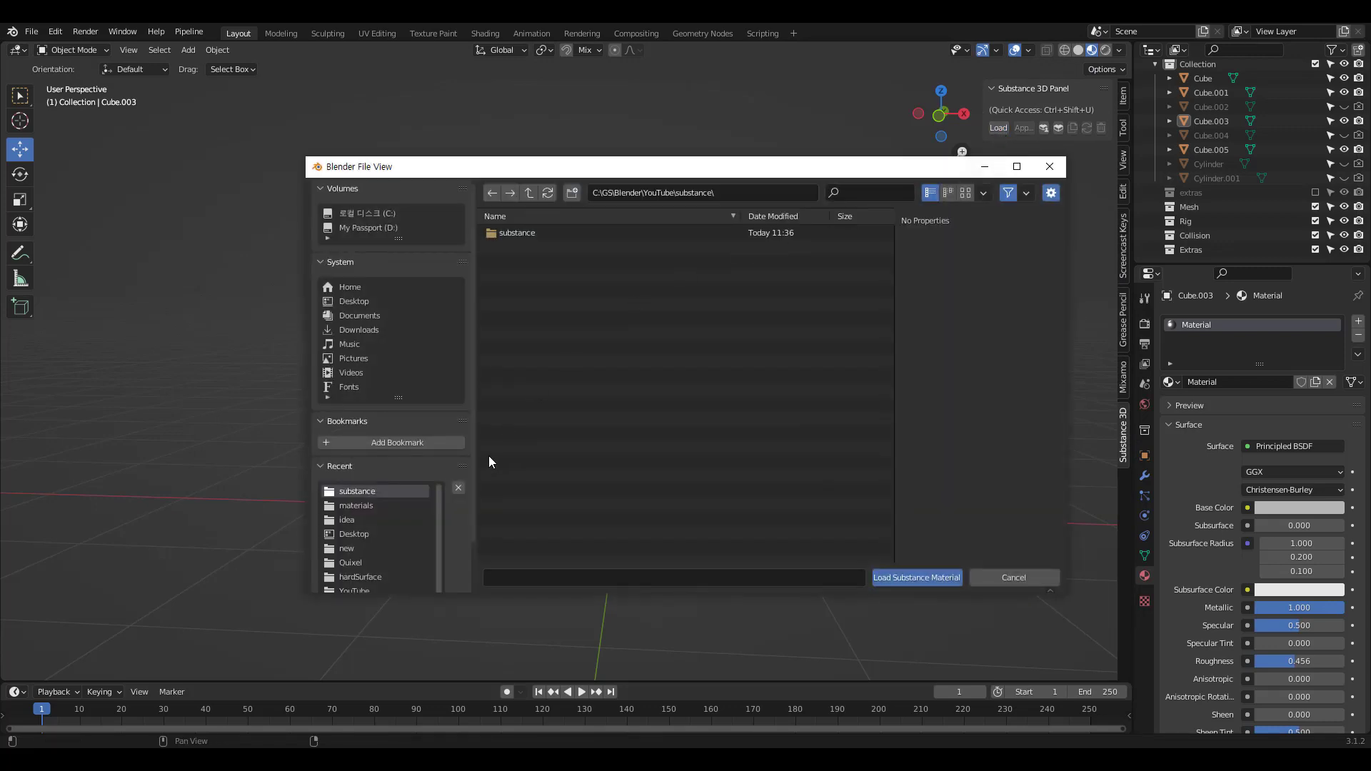
left_click(375, 505)
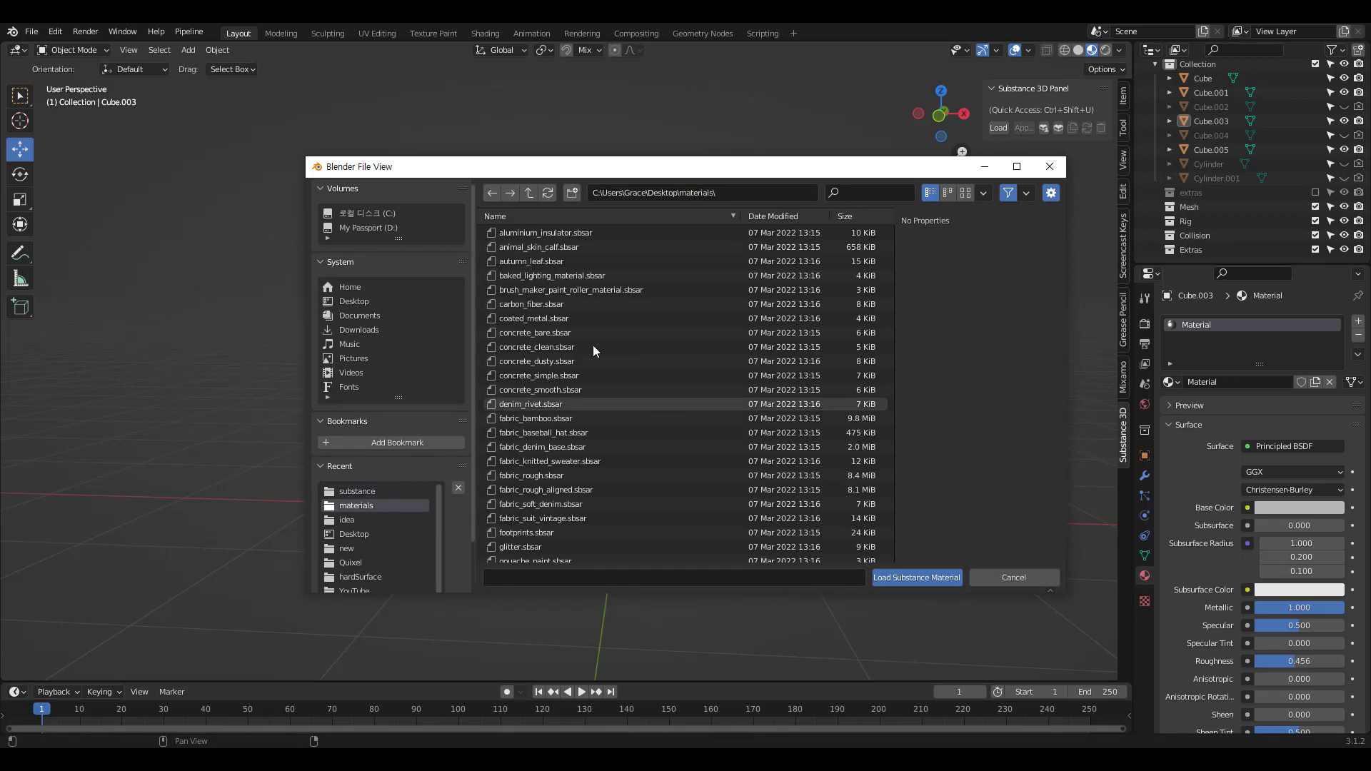
left_click_drag(890, 270, 899, 538)
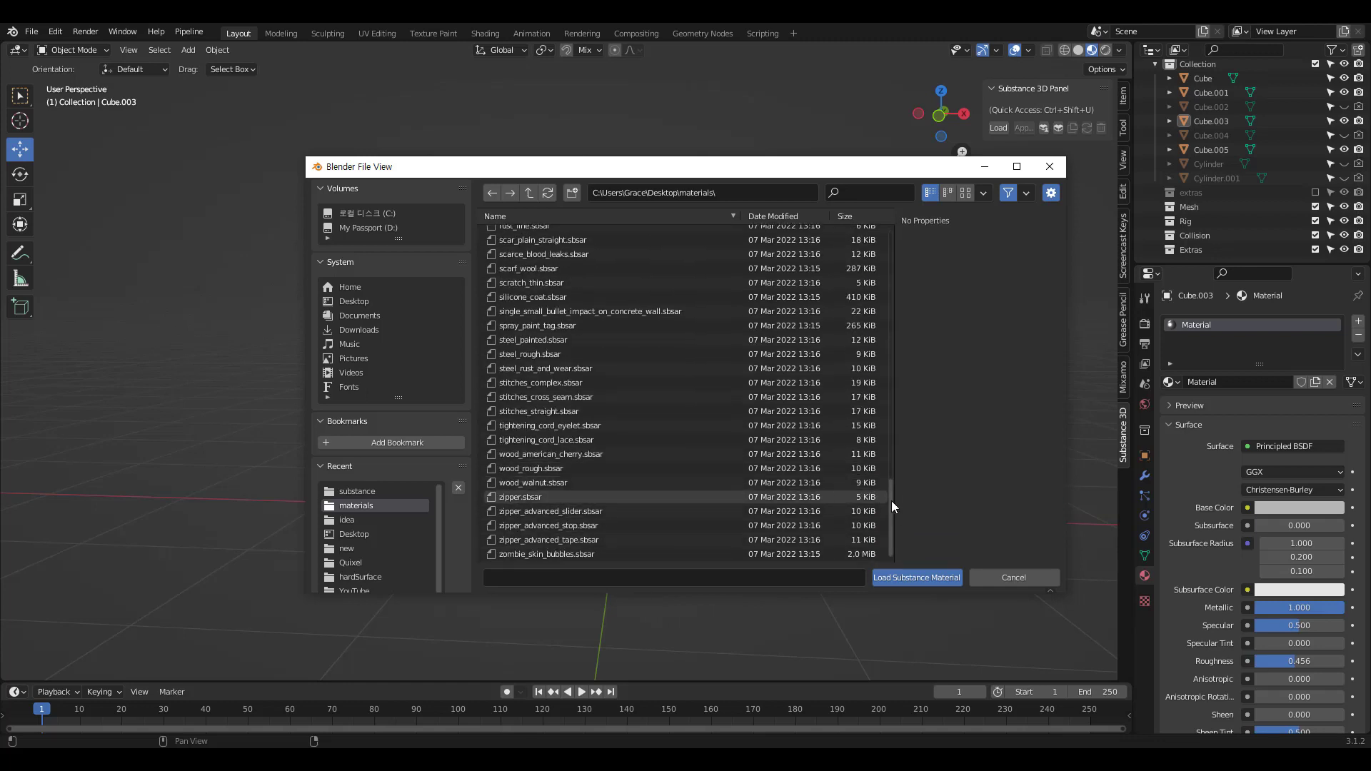
left_click(564, 455)
left_click(921, 577)
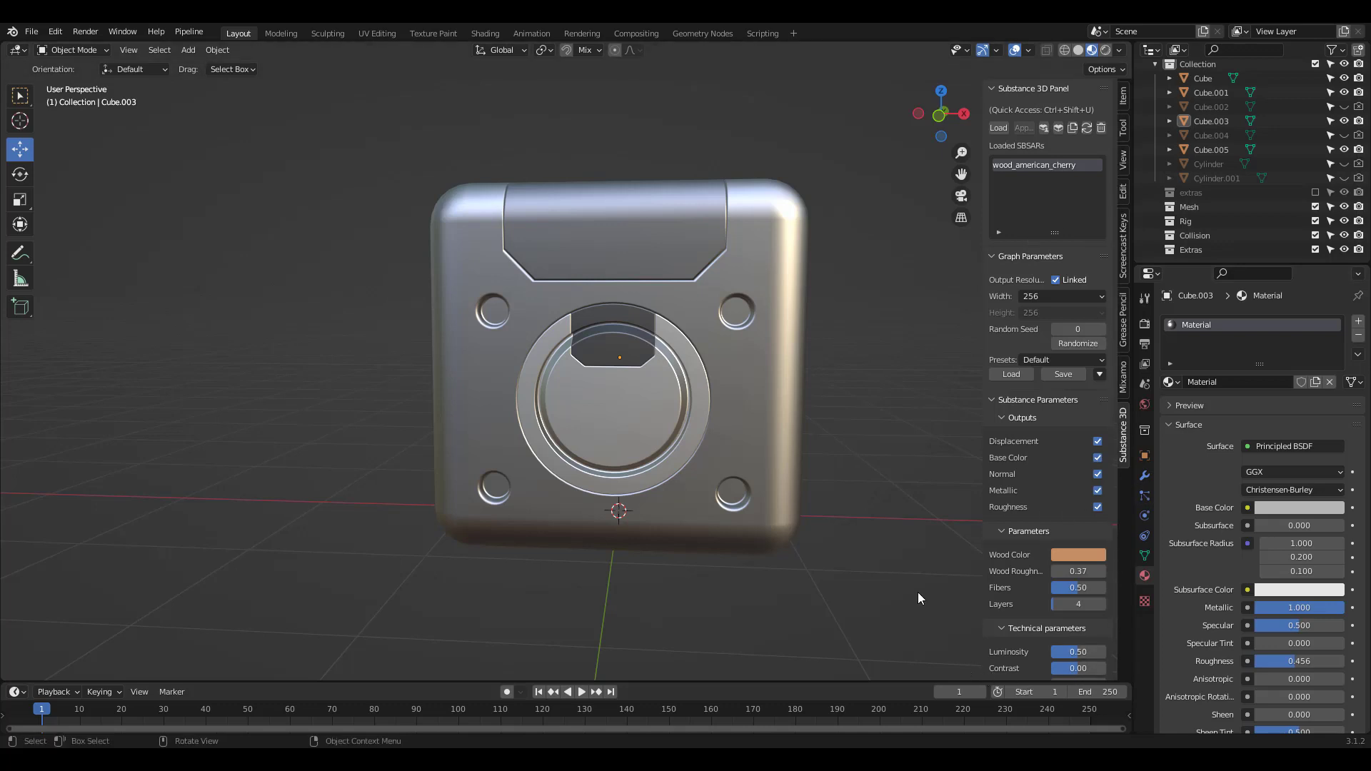
- Set the cherry output width to 1024 and apply it to Cube.003 in place of its metal material
left_click(1046, 297)
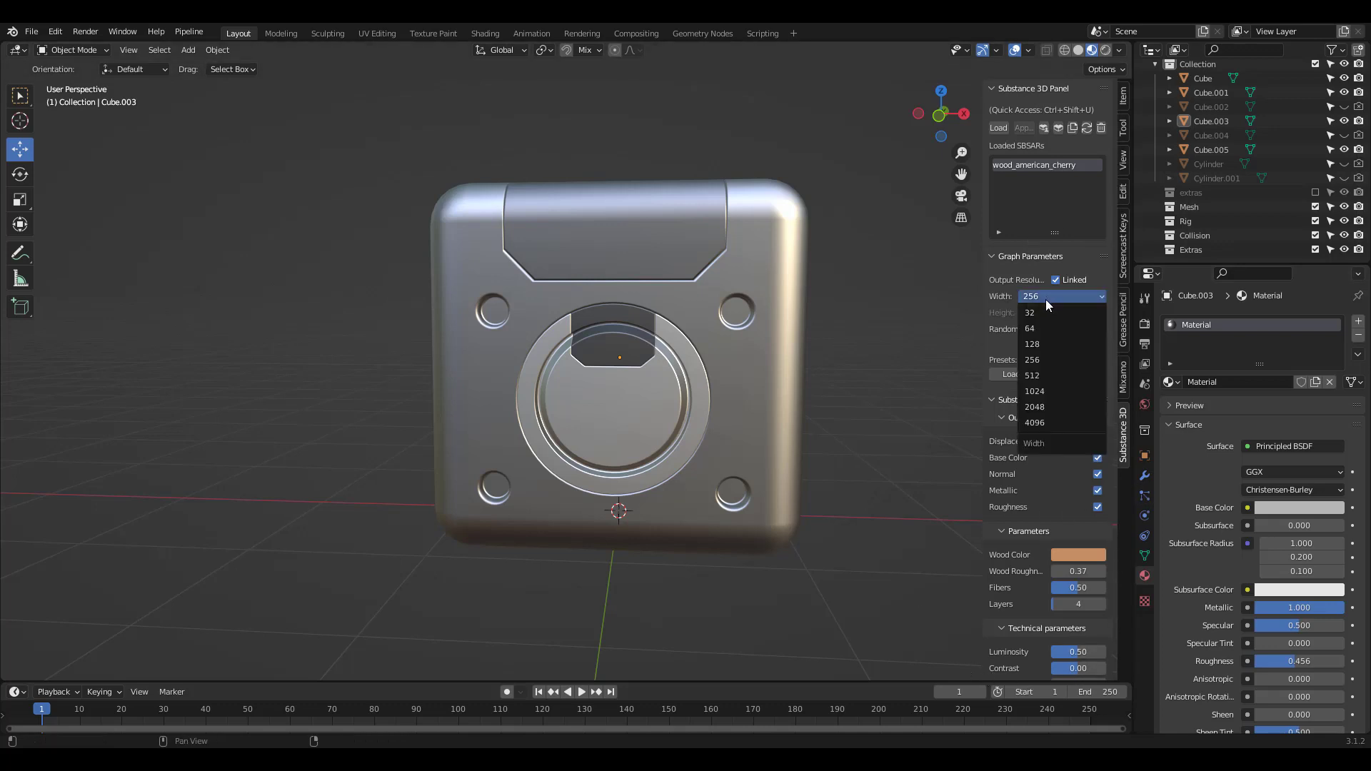
left_click(1034, 391)
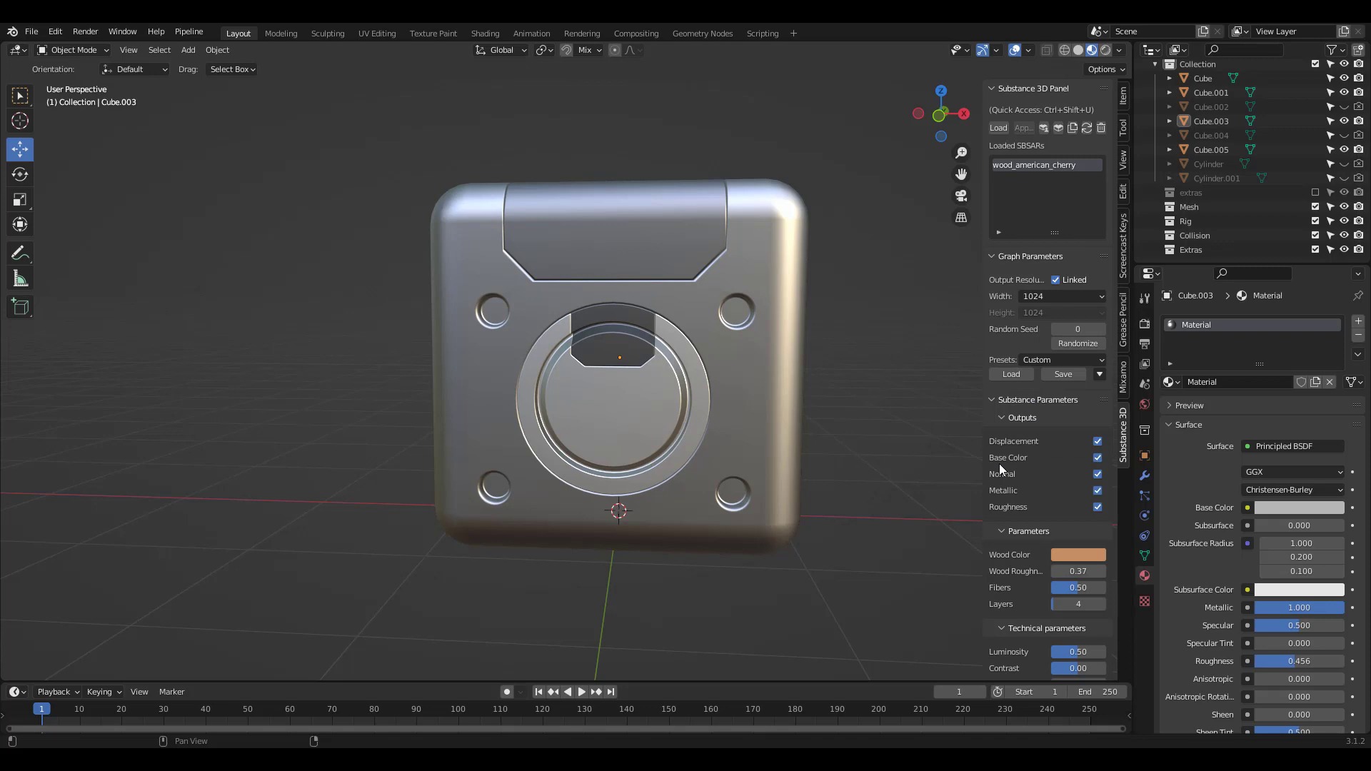
left_click(770, 249)
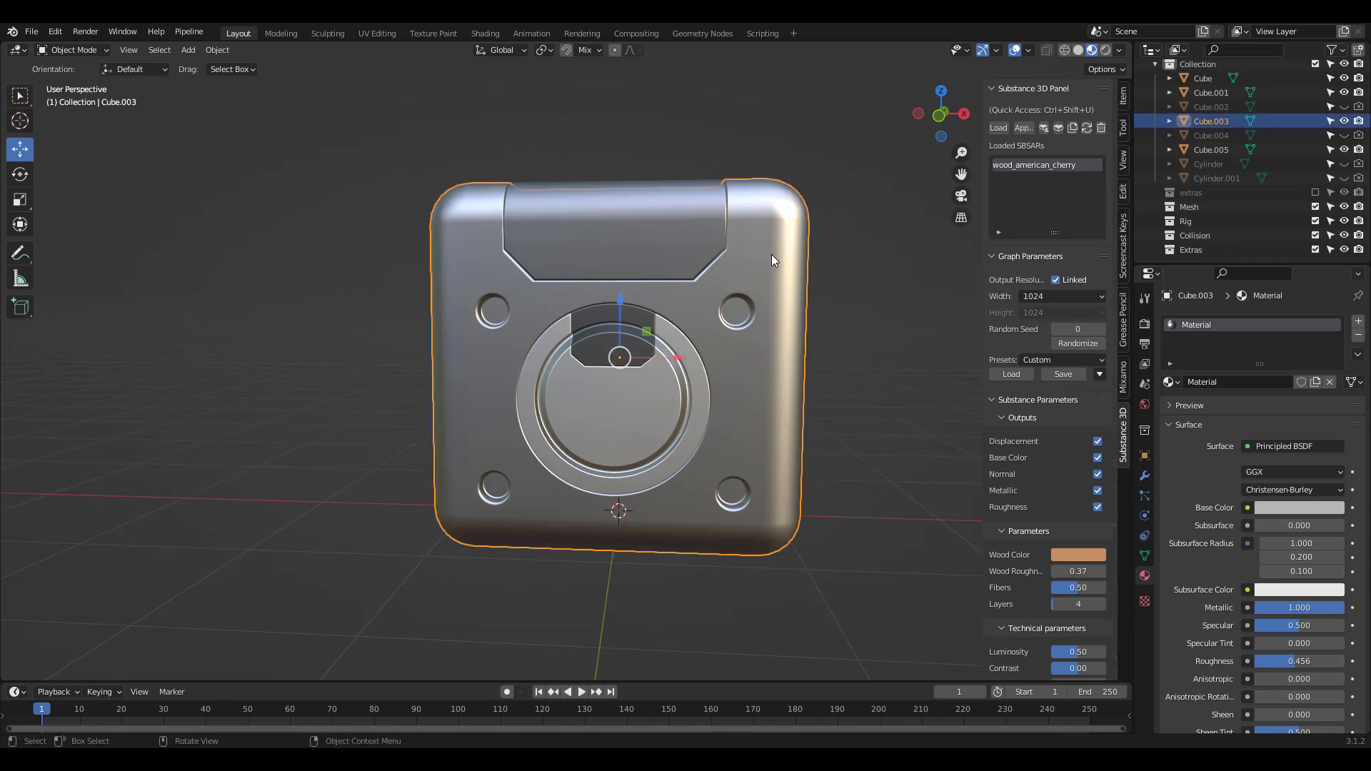
left_click(1358, 334)
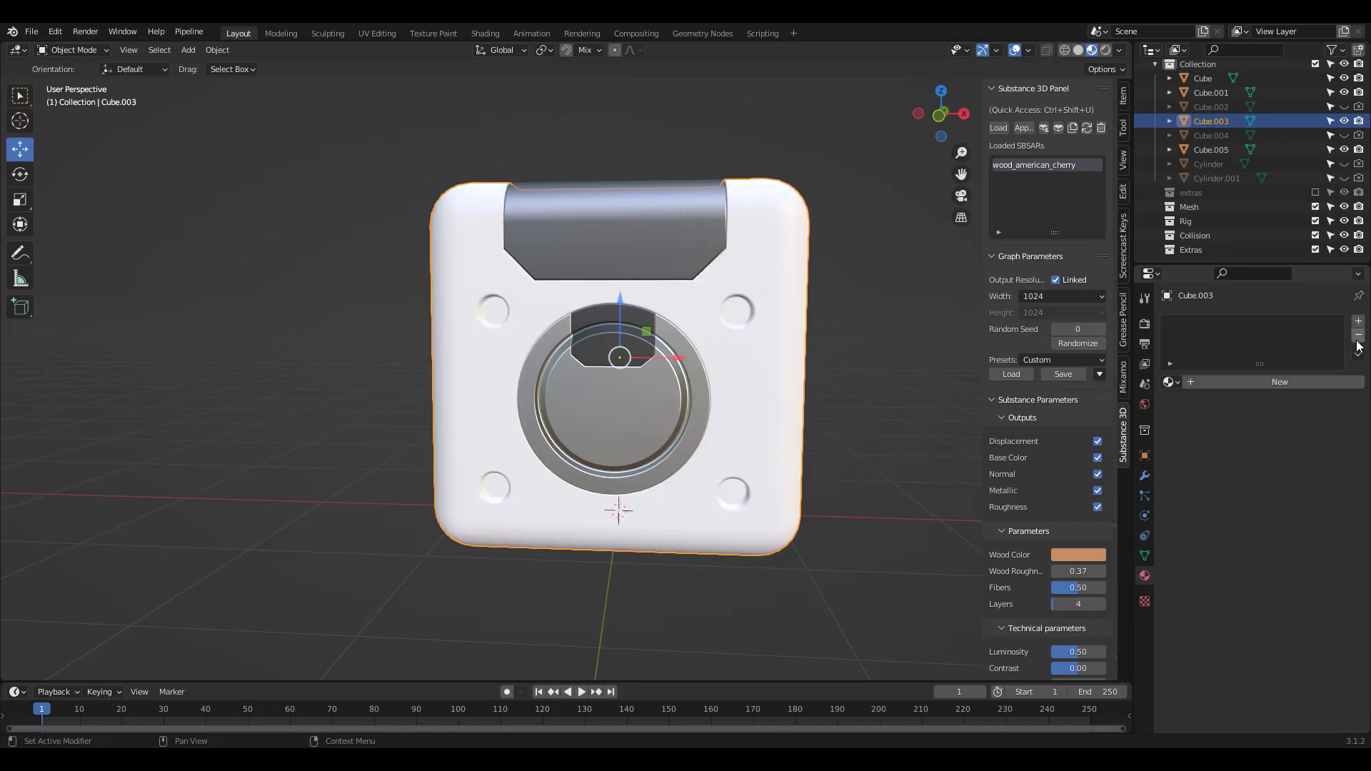
left_click(1019, 130)
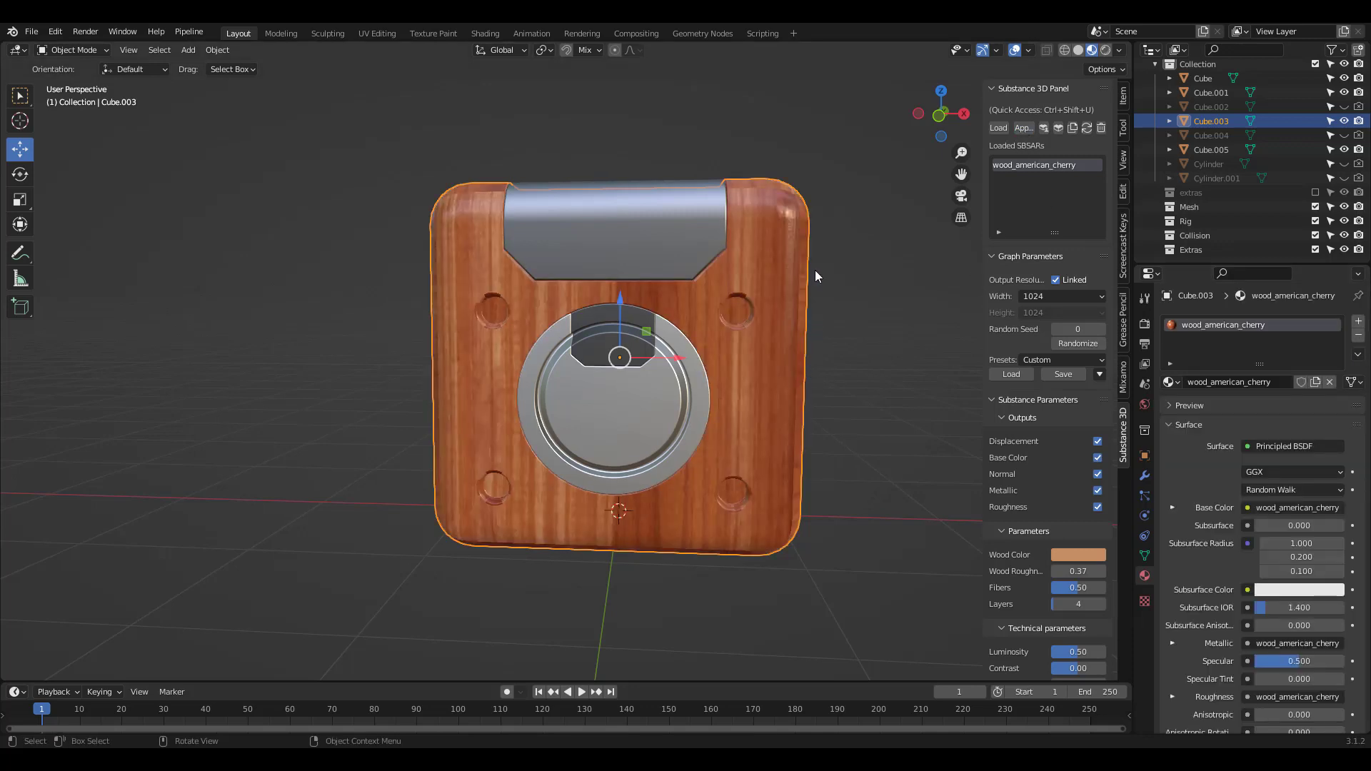
mouse_move(816, 270)
middle_mouse_down()
mouse_move(821, 250)
mouse_move(803, 353)
mouse_move(773, 229)
mouse_move(846, 179)
mouse_move(916, 208)
mouse_move(876, 318)
mouse_move(835, 284)
mouse_move(823, 245)
middle_mouse_up()
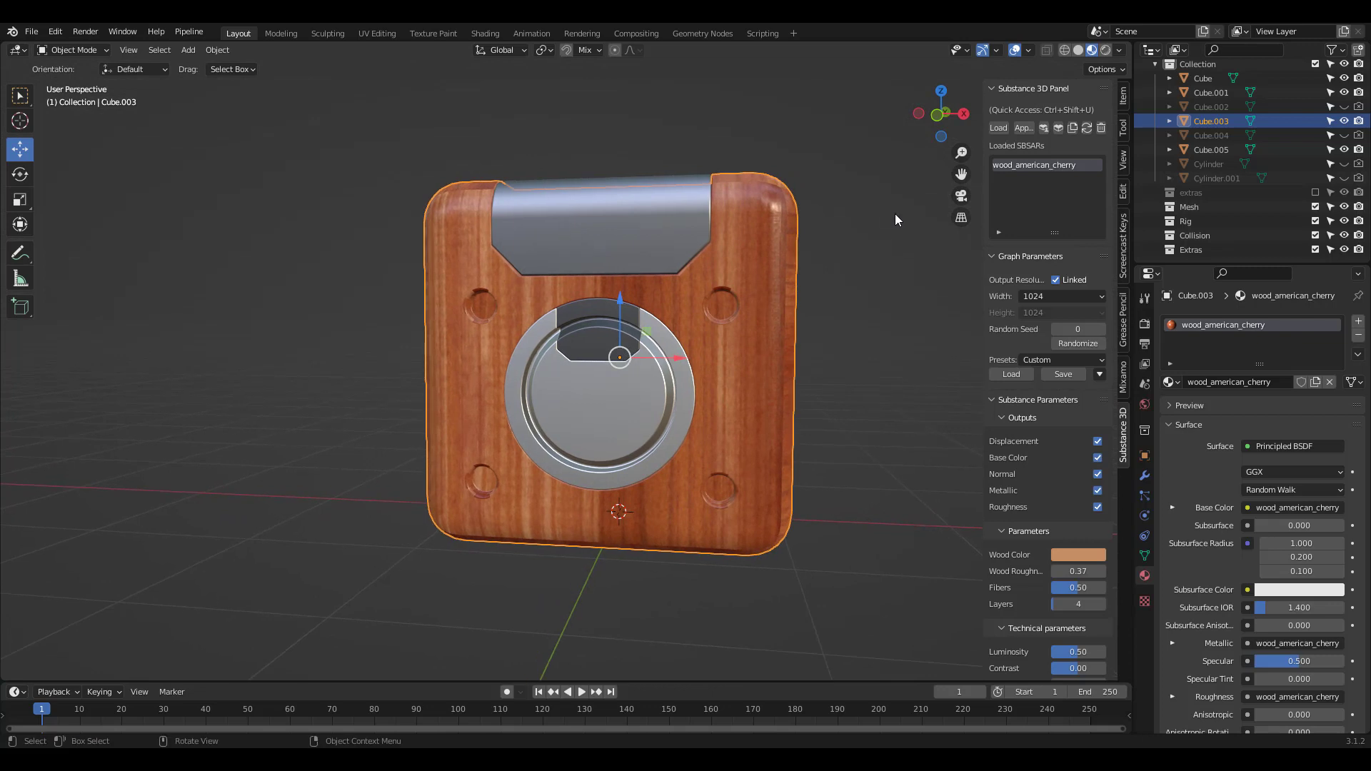
- Load wood_walnut.sbsar from the materials folder as a second Substance material
left_click(898, 220)
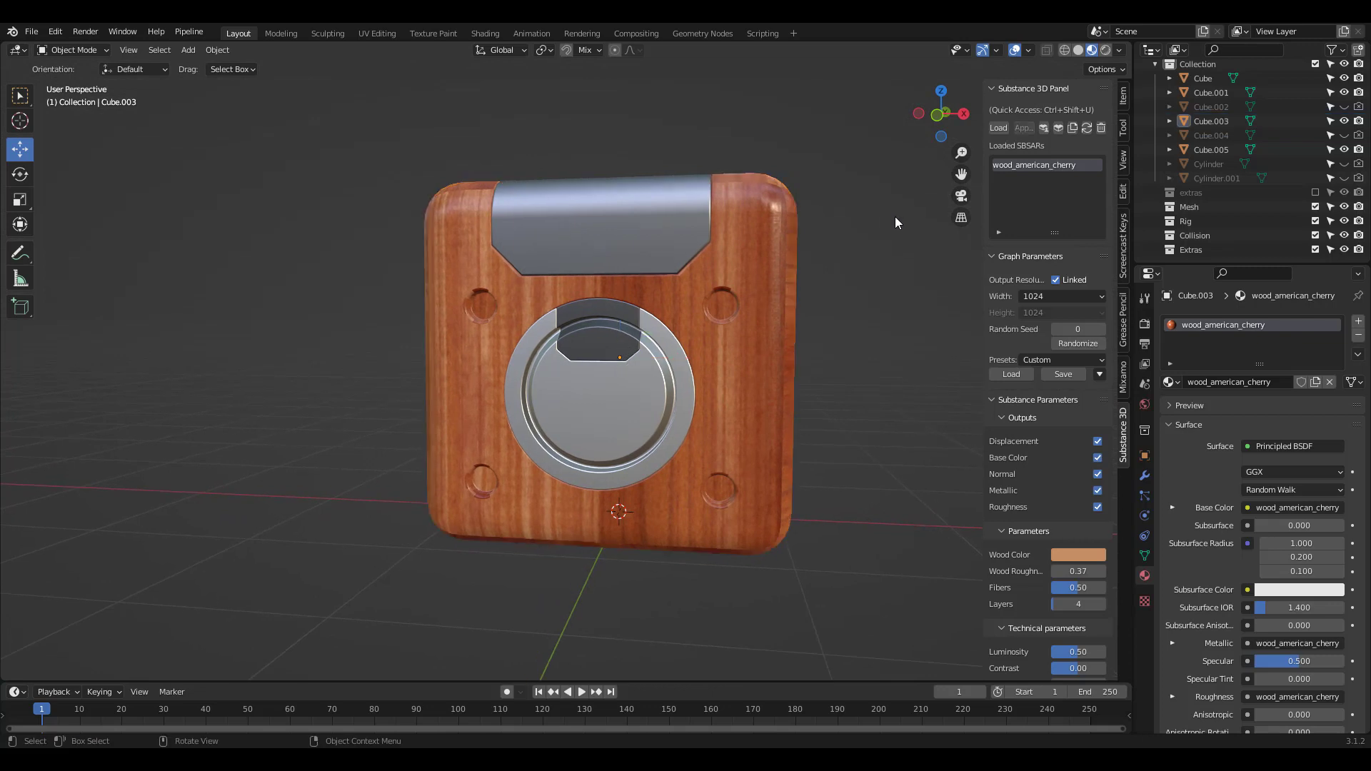
left_click(1000, 128)
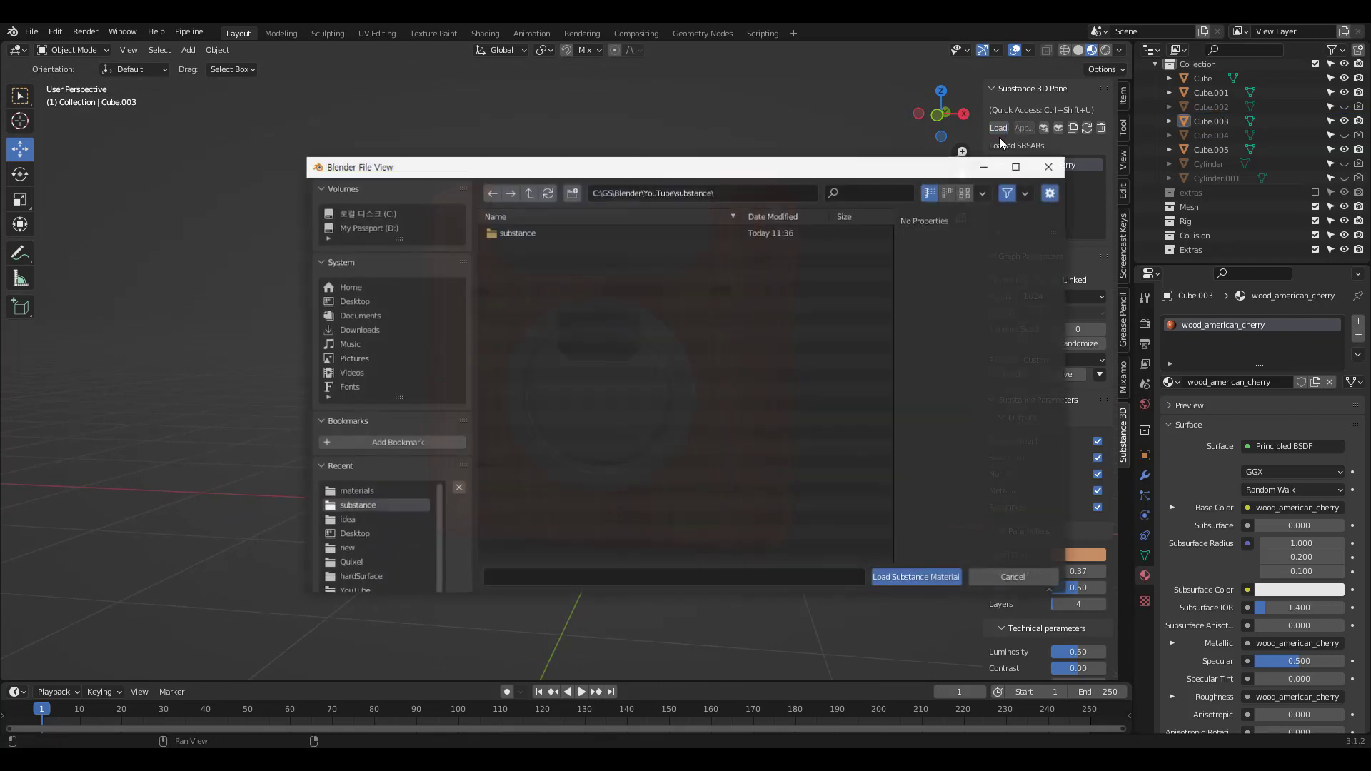
left_click(376, 491)
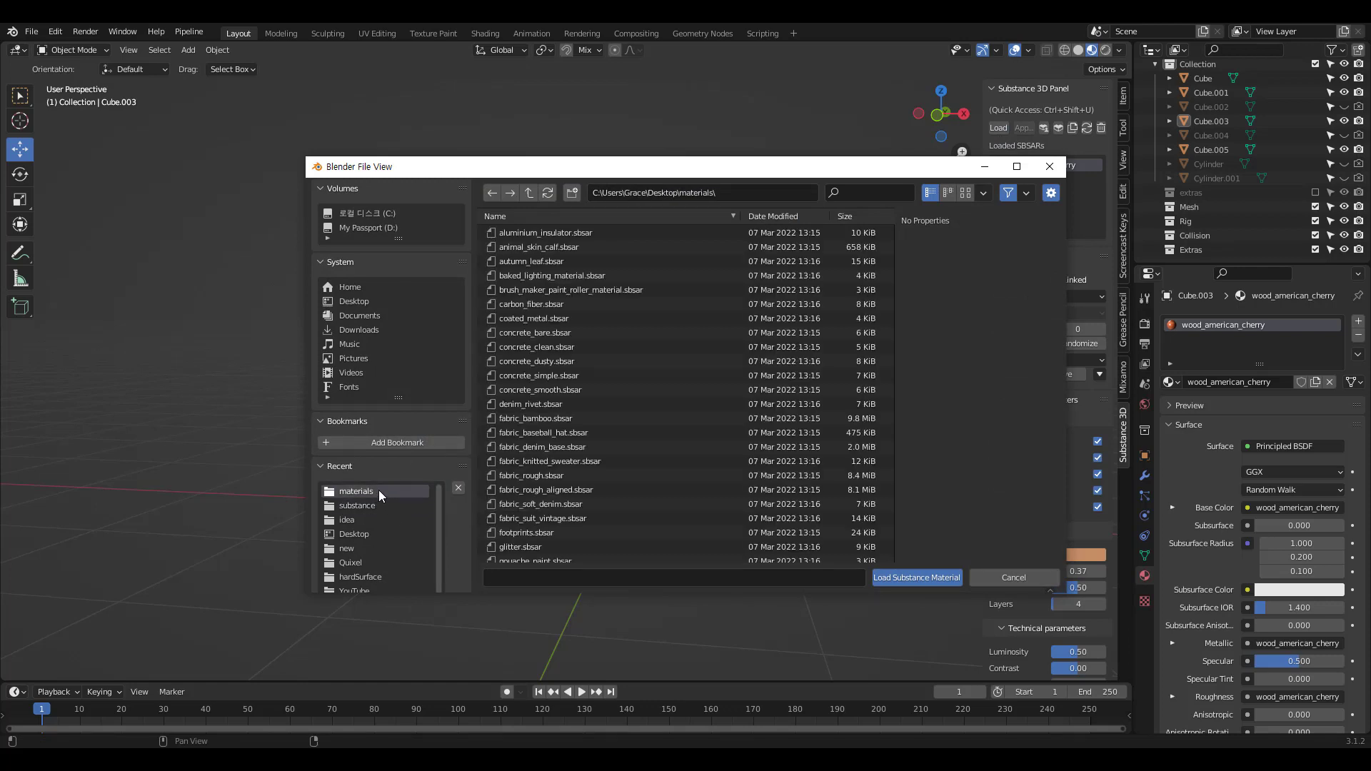
left_click_drag(890, 263, 889, 534)
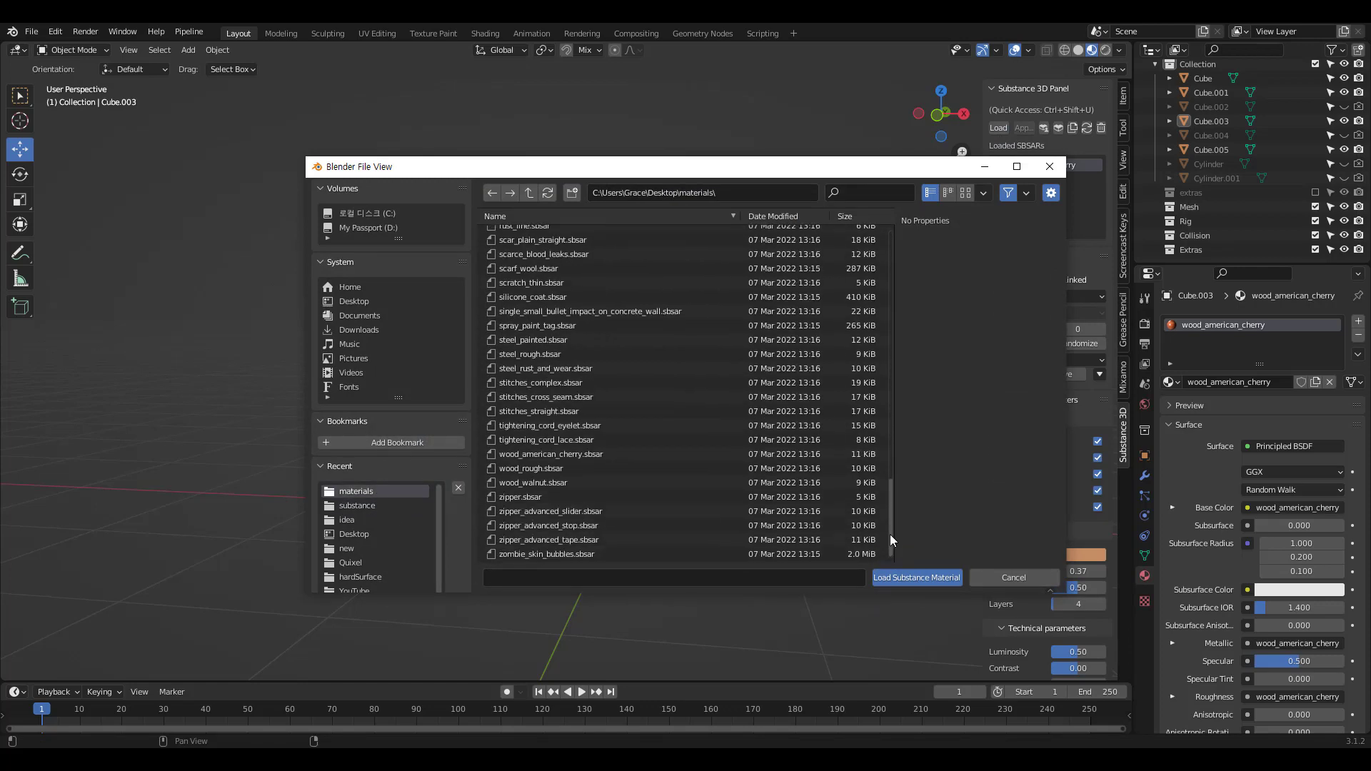
left_click(561, 484)
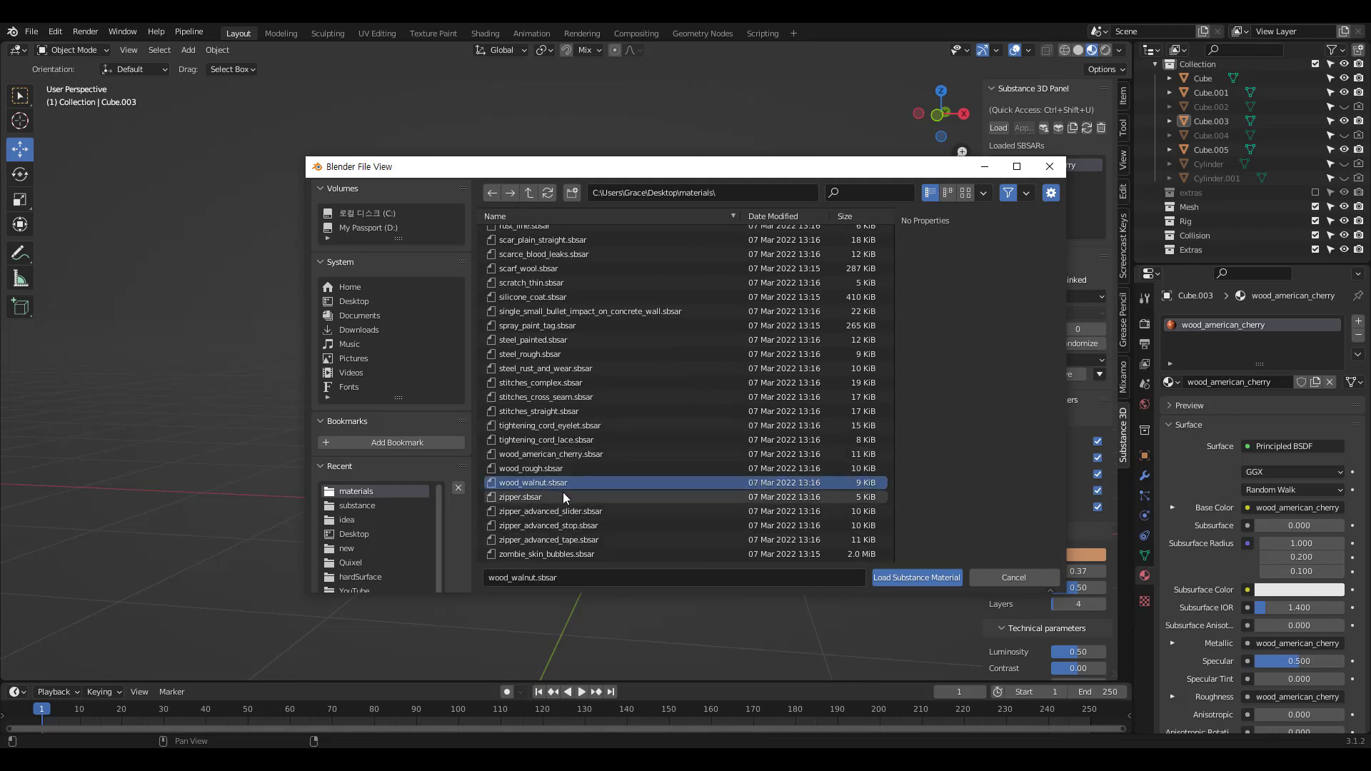
left_click(919, 575)
left_click(1040, 298)
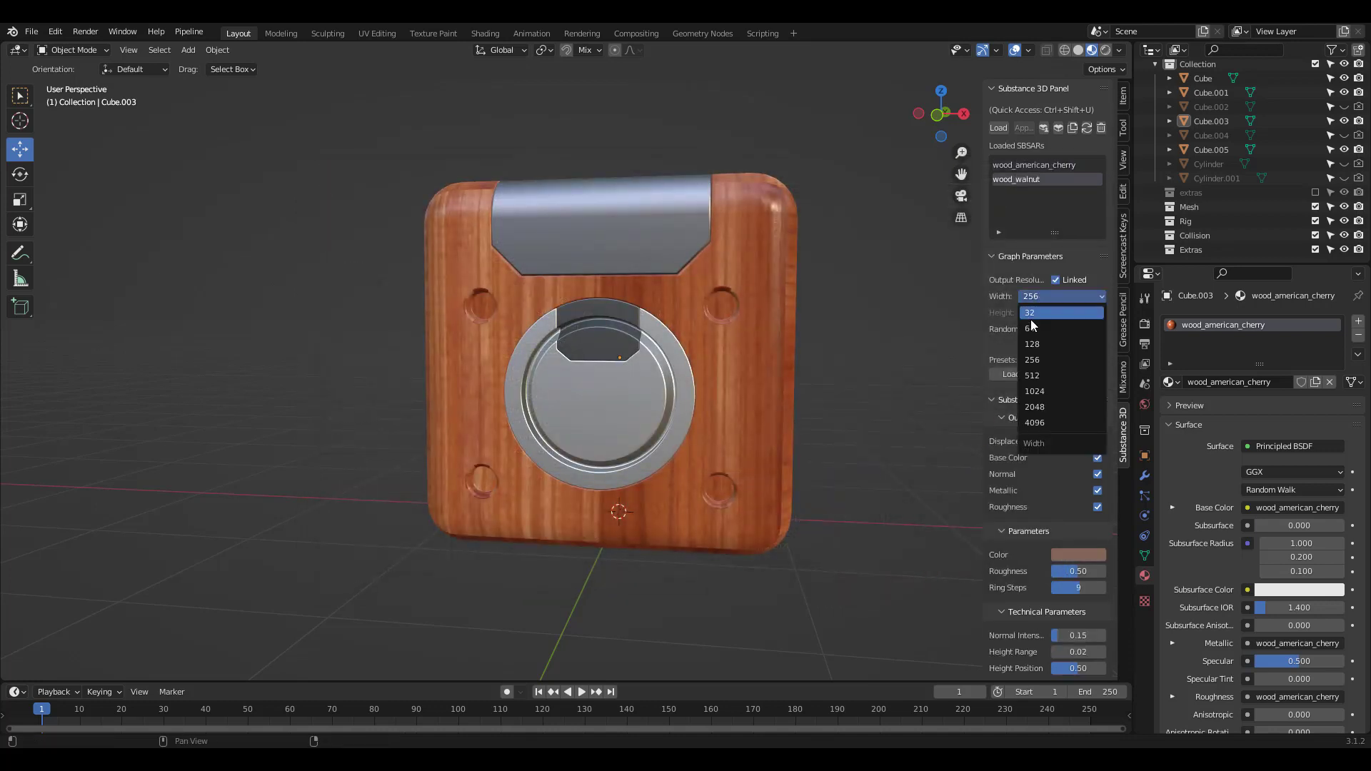
- Set the walnut width to 1024 and apply it to the round front disc Cube.005
left_click(1042, 391)
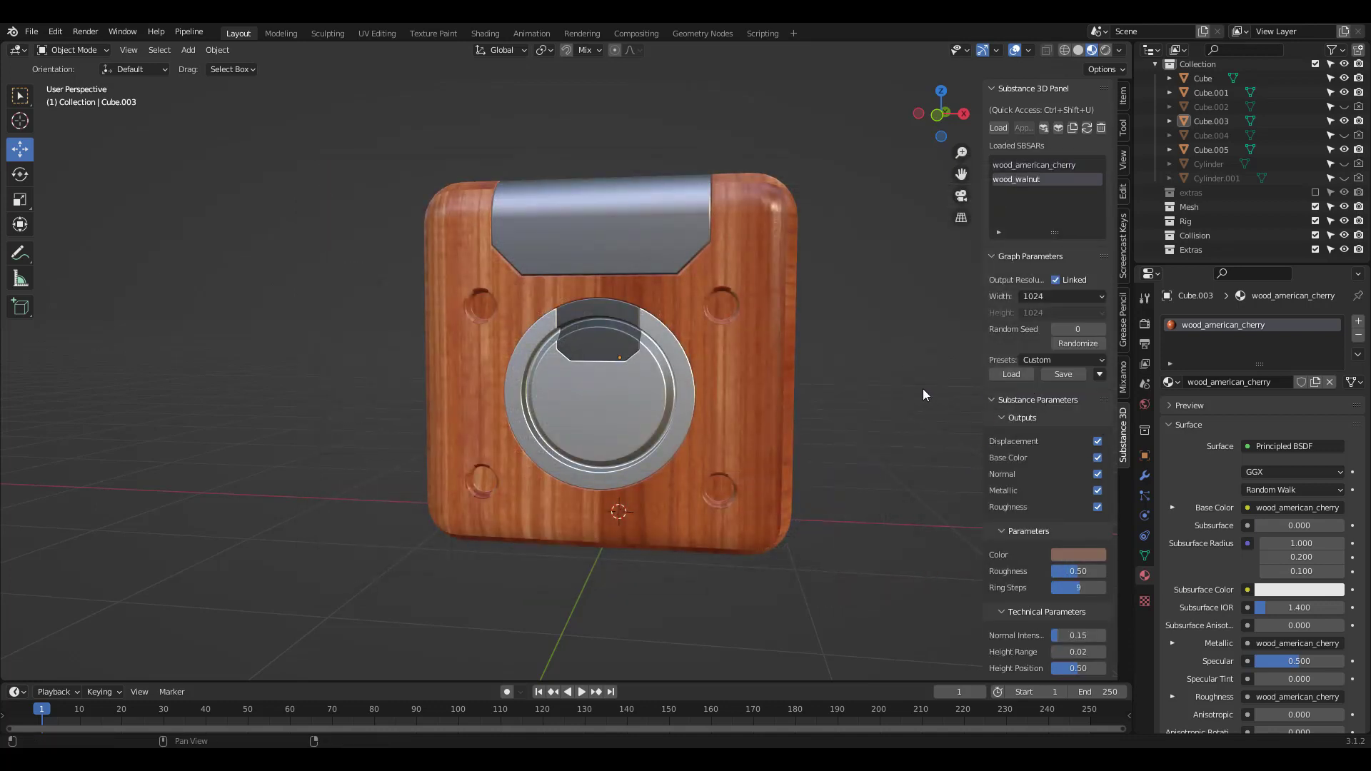
left_click(635, 420)
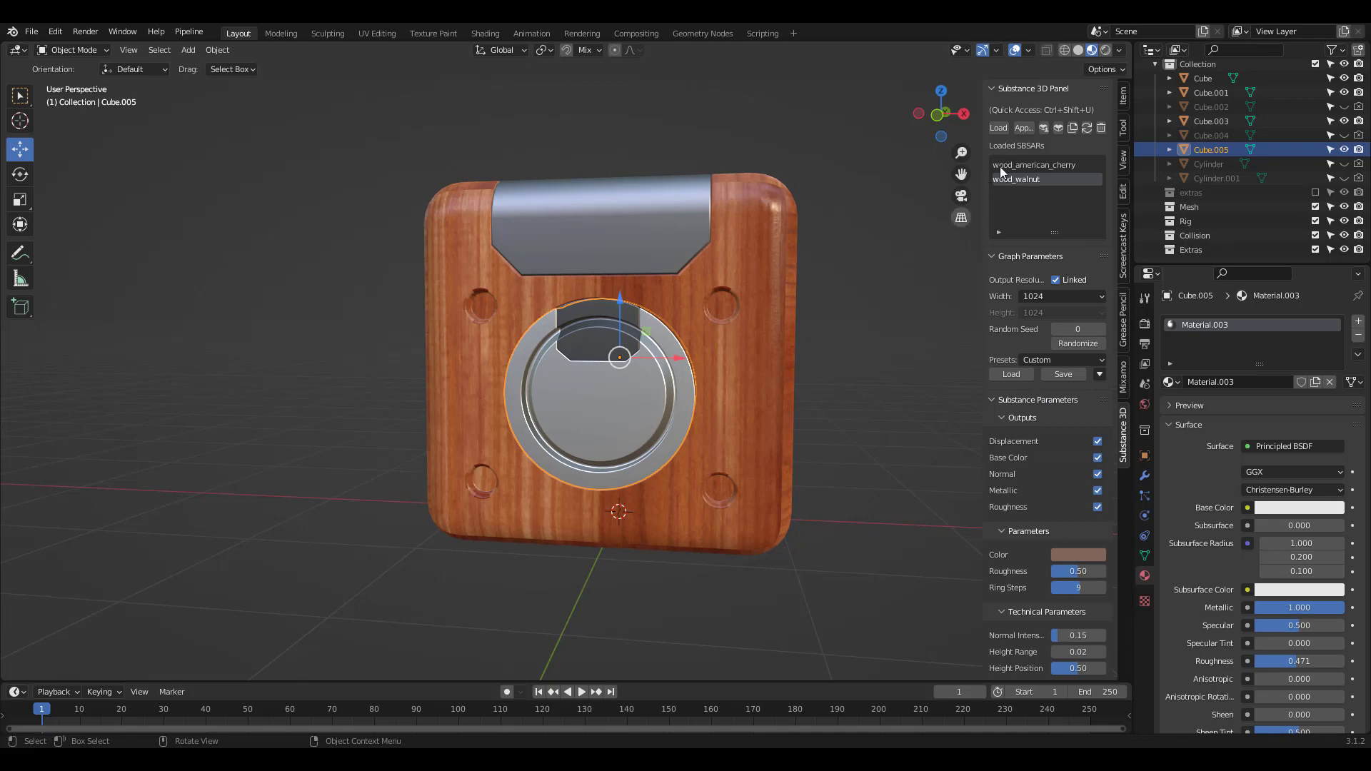
left_click(1023, 128)
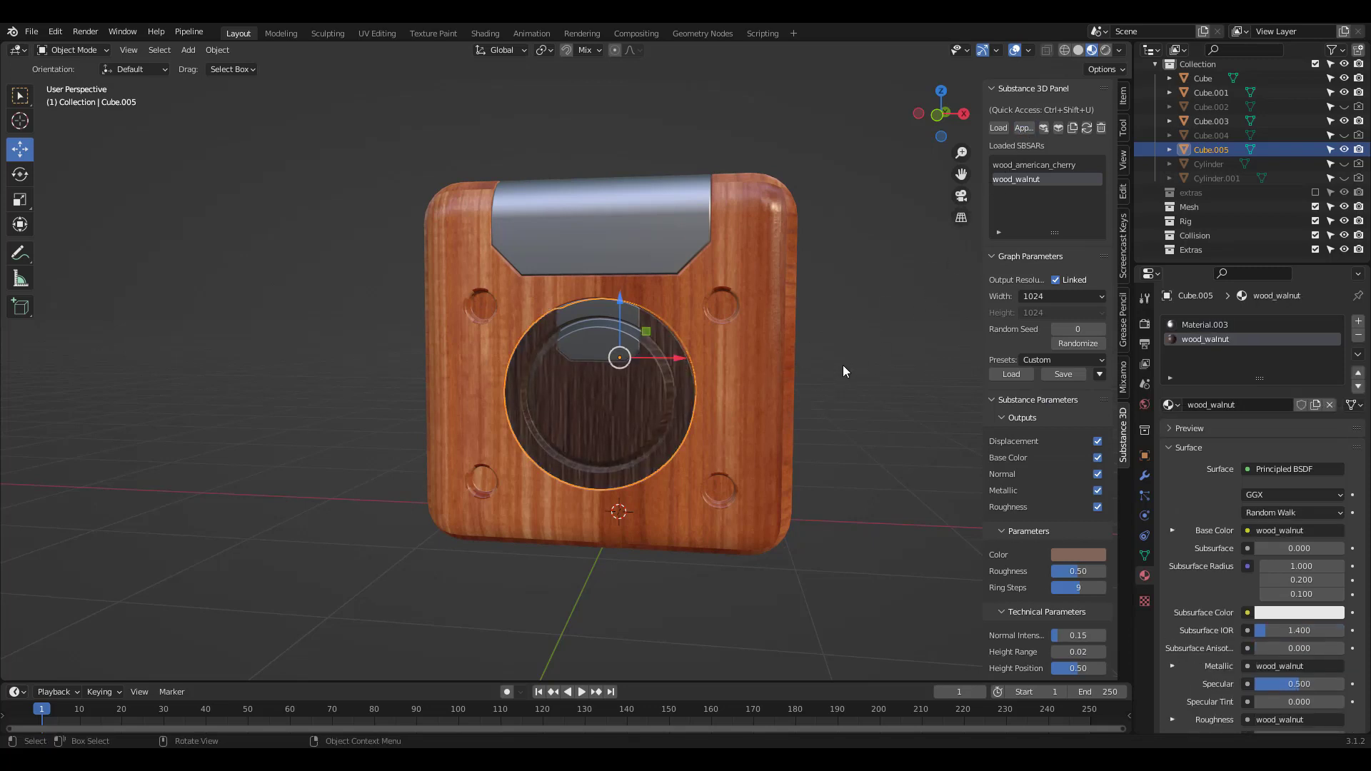
left_click(893, 331)
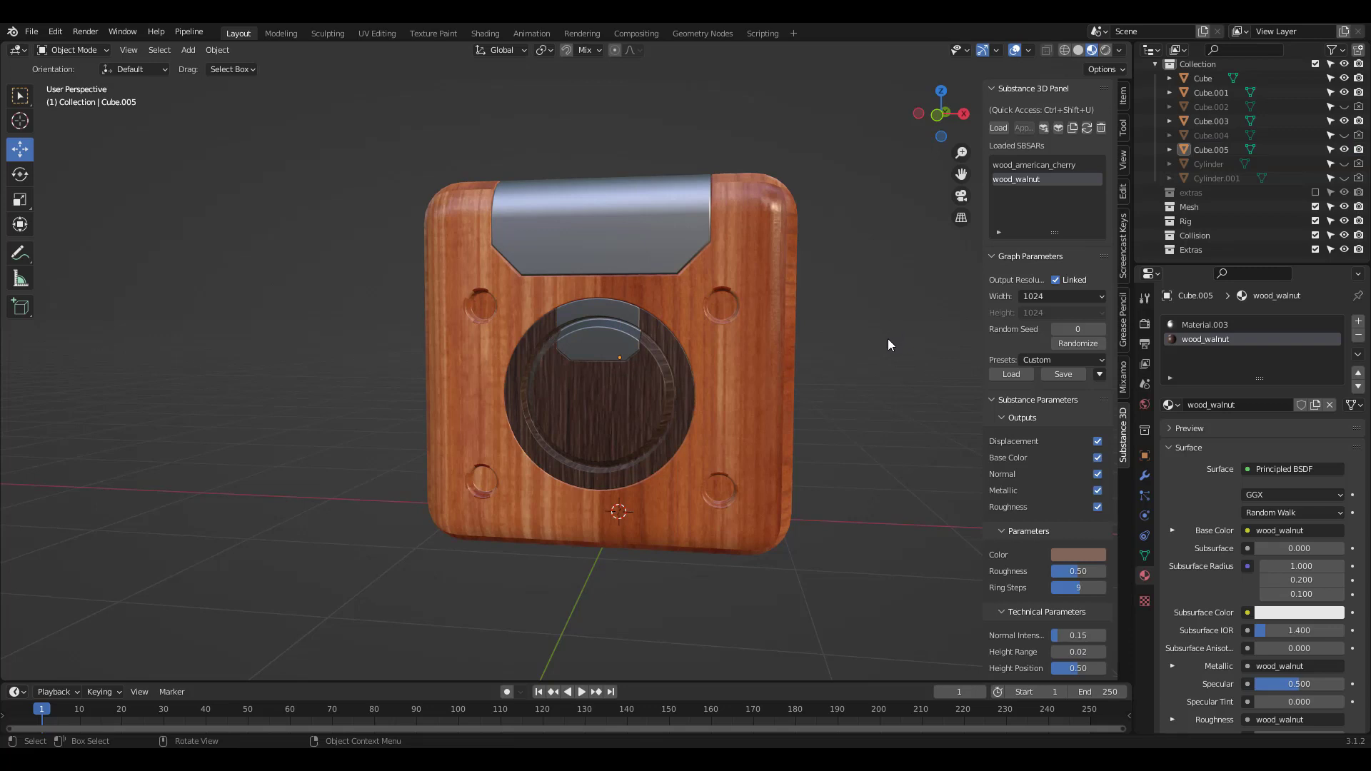
- Apply walnut to the top piece Cube.001 and remove both pieces' old metal material slots
left_click(675, 234)
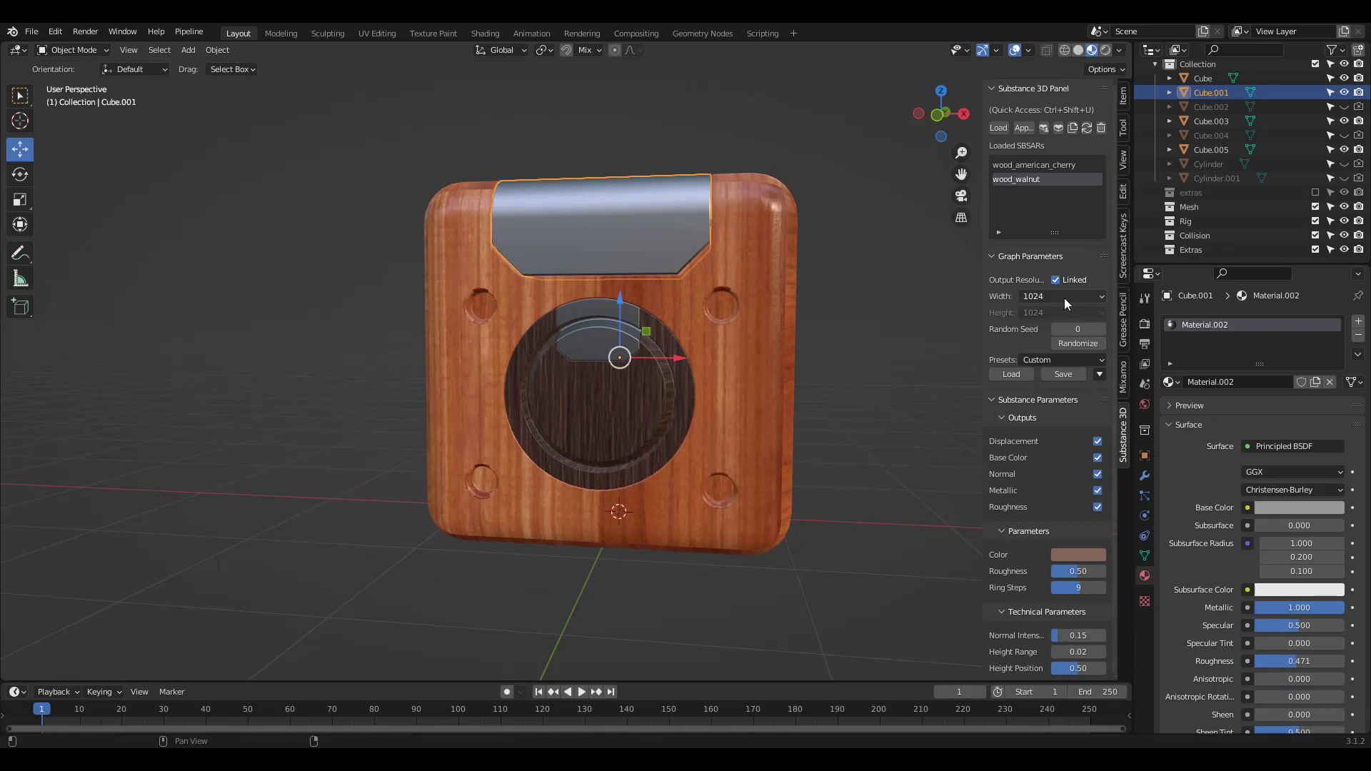
left_click(1024, 128)
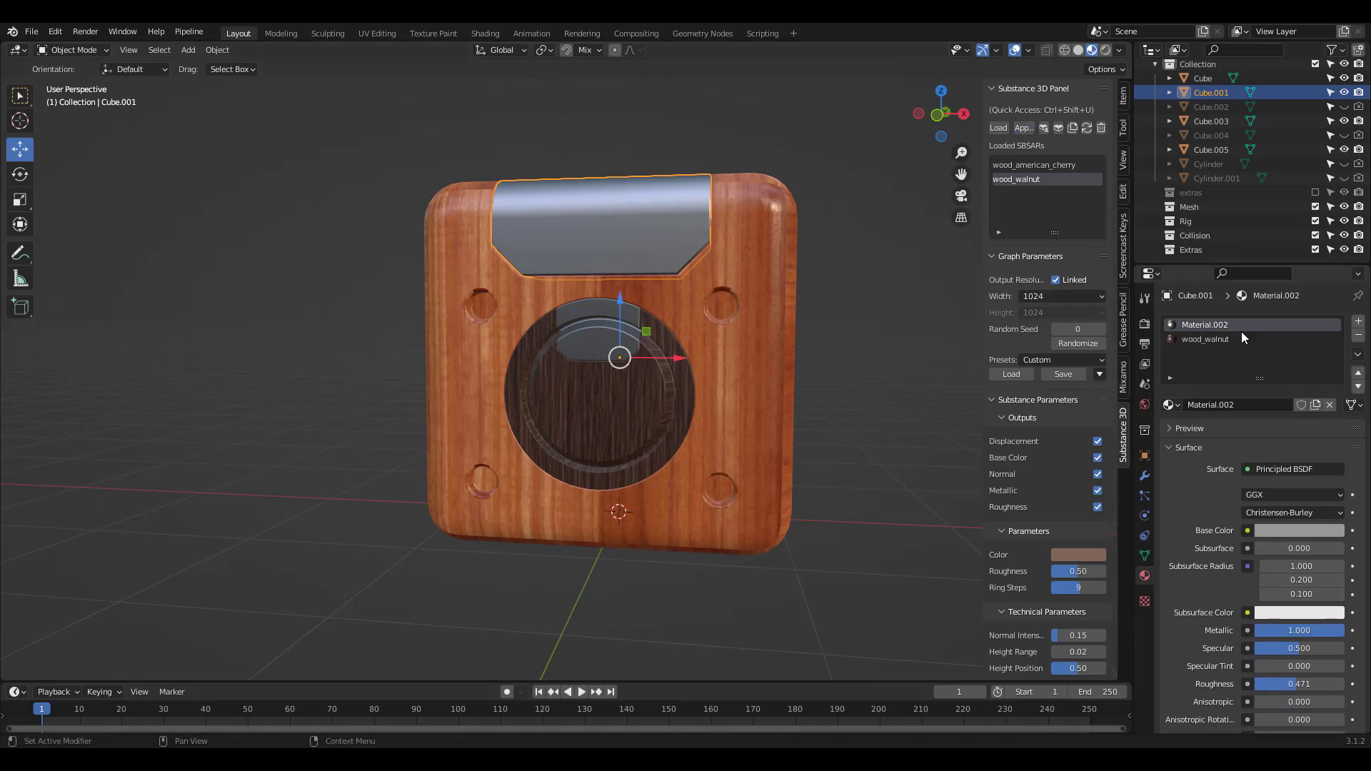
left_click(1358, 335)
left_click(644, 419)
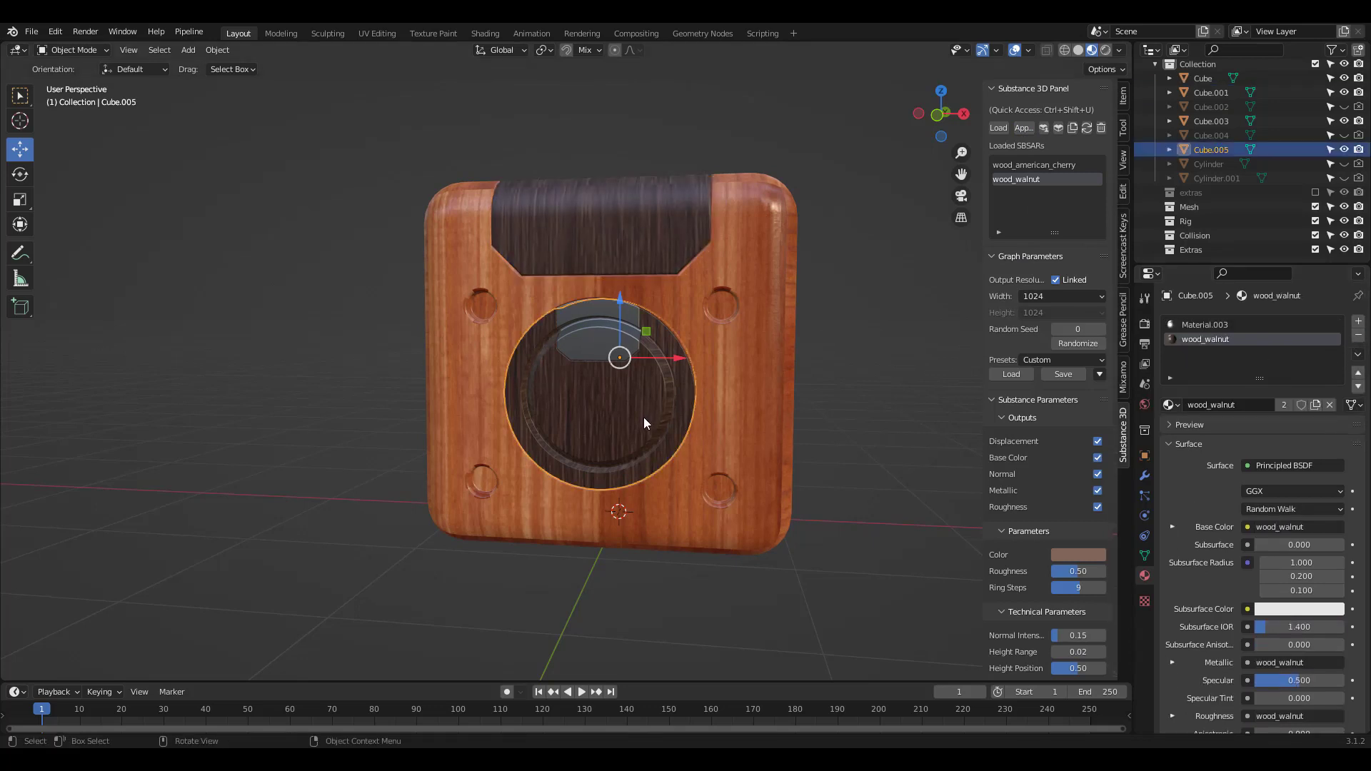
left_click(1225, 327)
left_click(1351, 337)
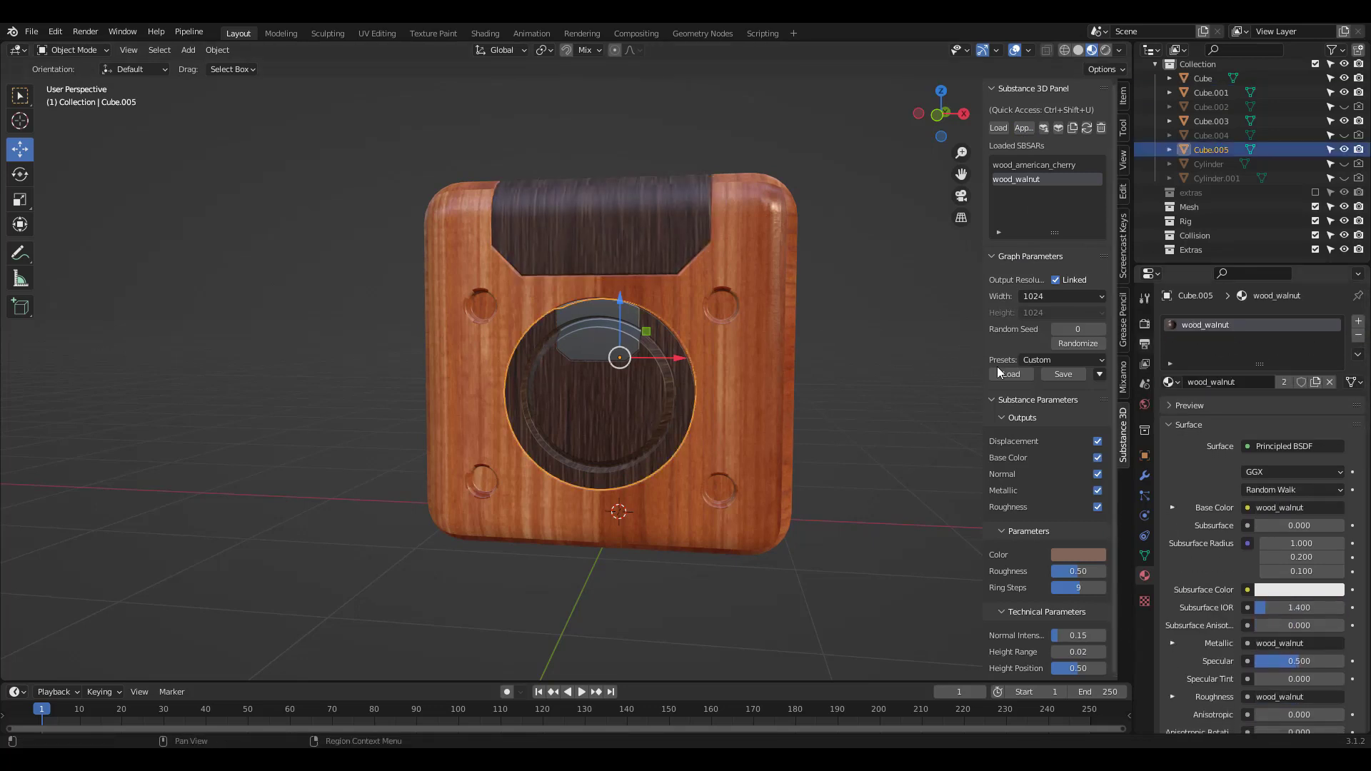
- Apply a duplicate of the cherry material to the inner plate, replacing Material.004
left_click(890, 252)
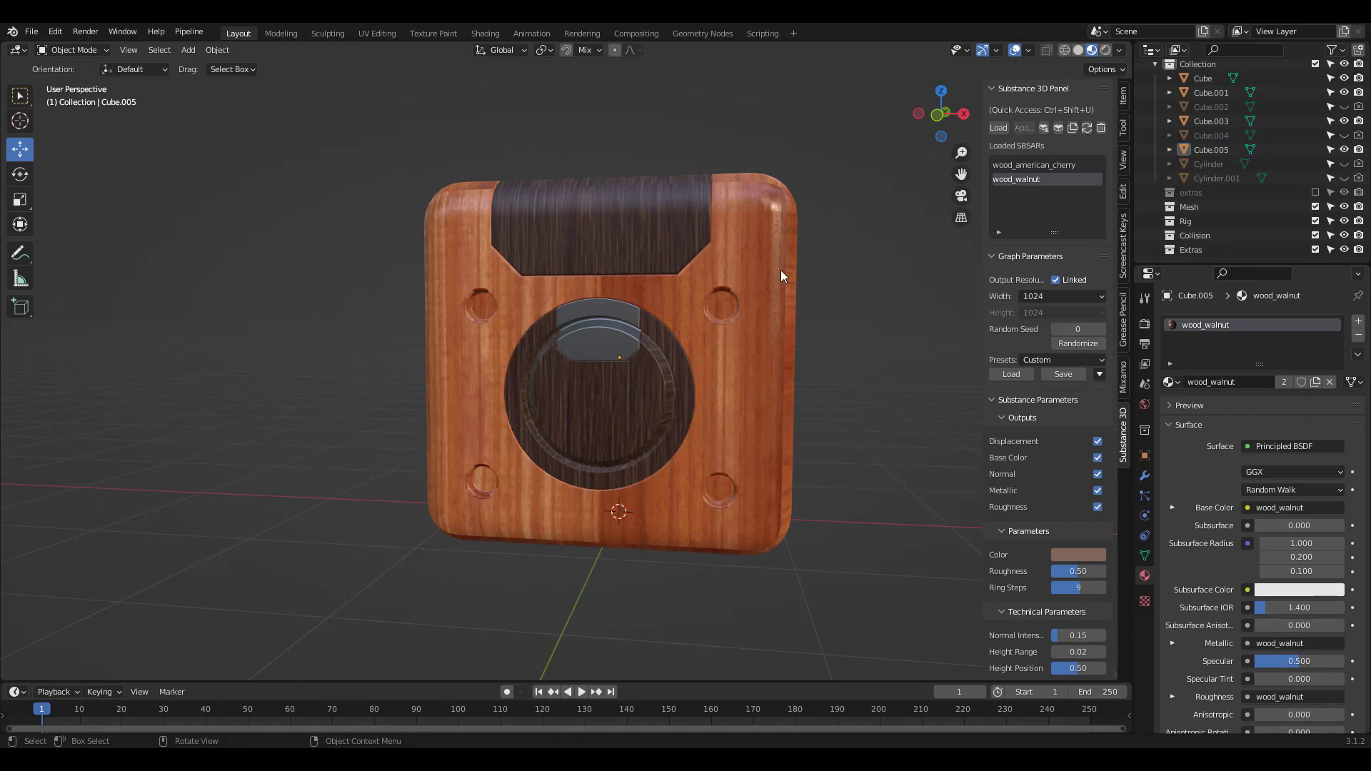
left_click(610, 341)
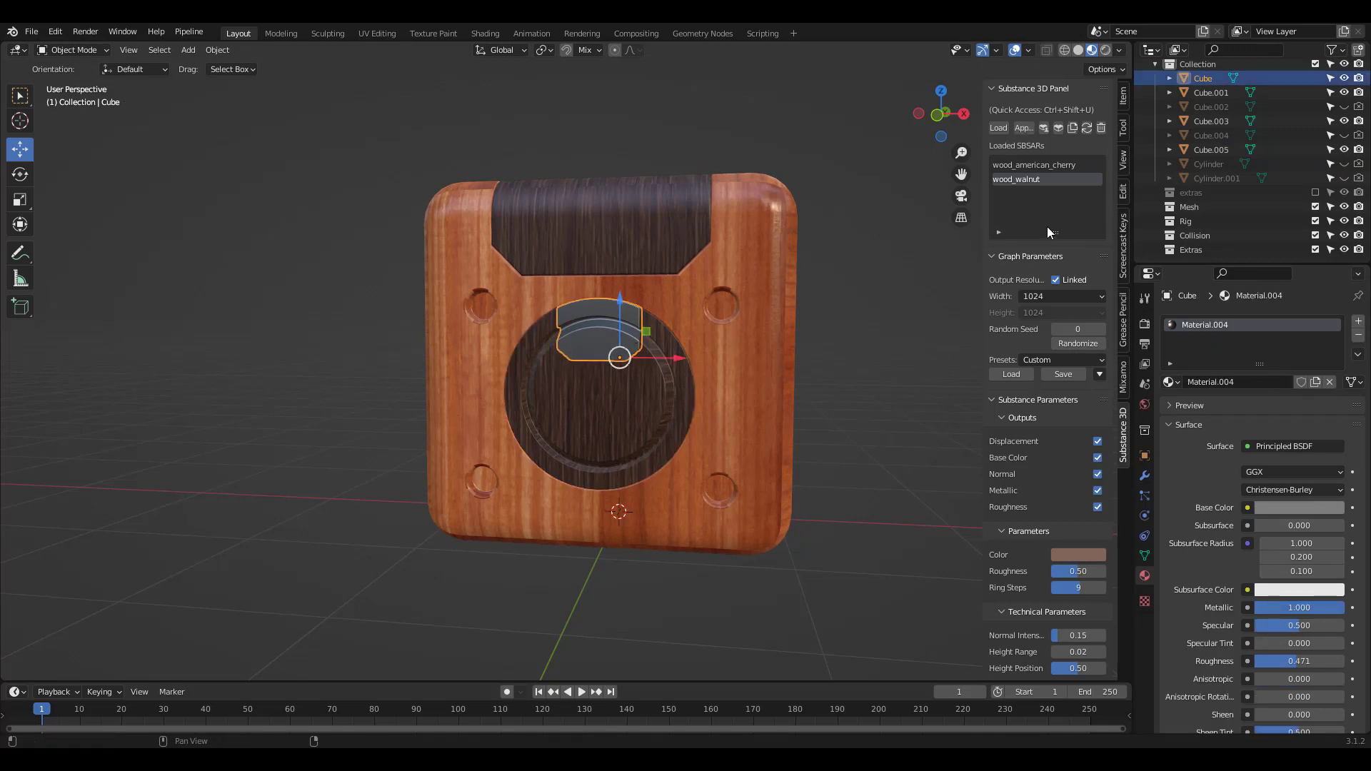
left_click(1065, 164)
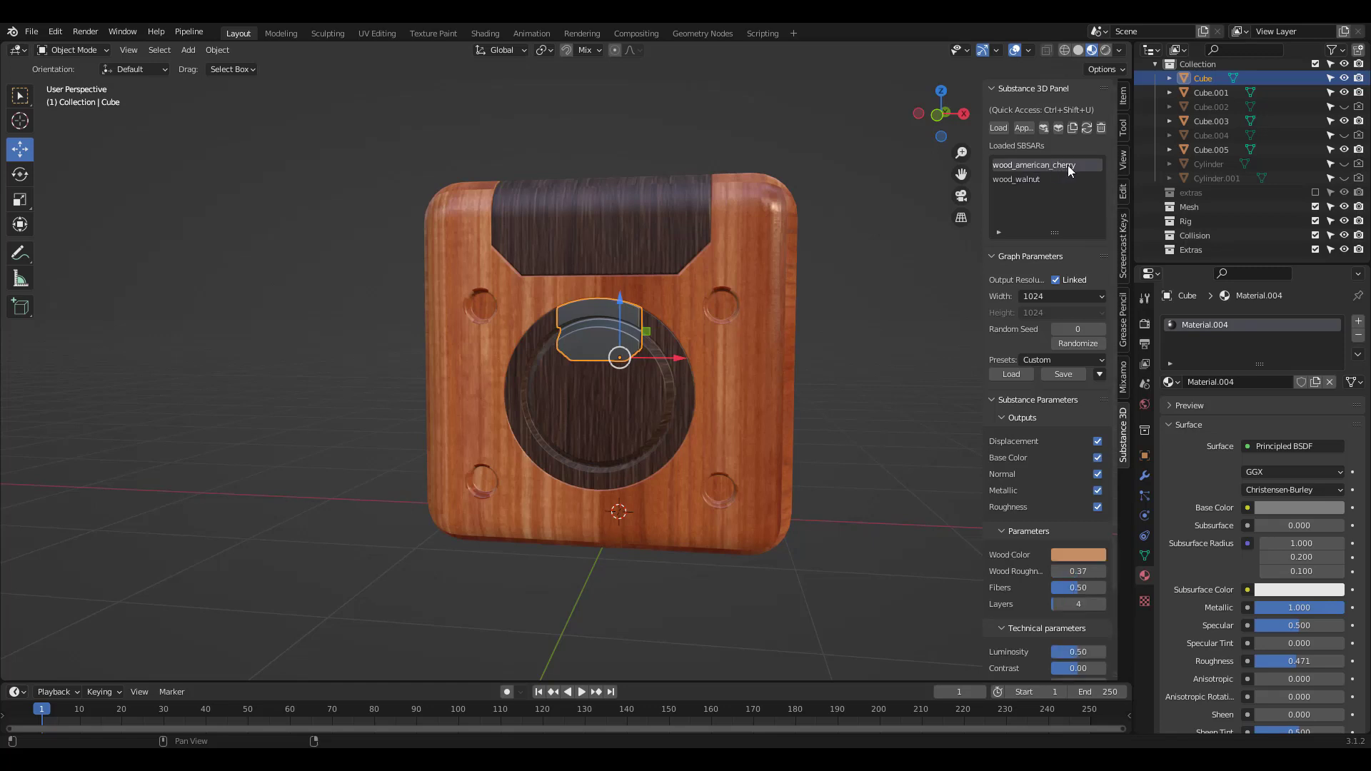
left_click(1072, 128)
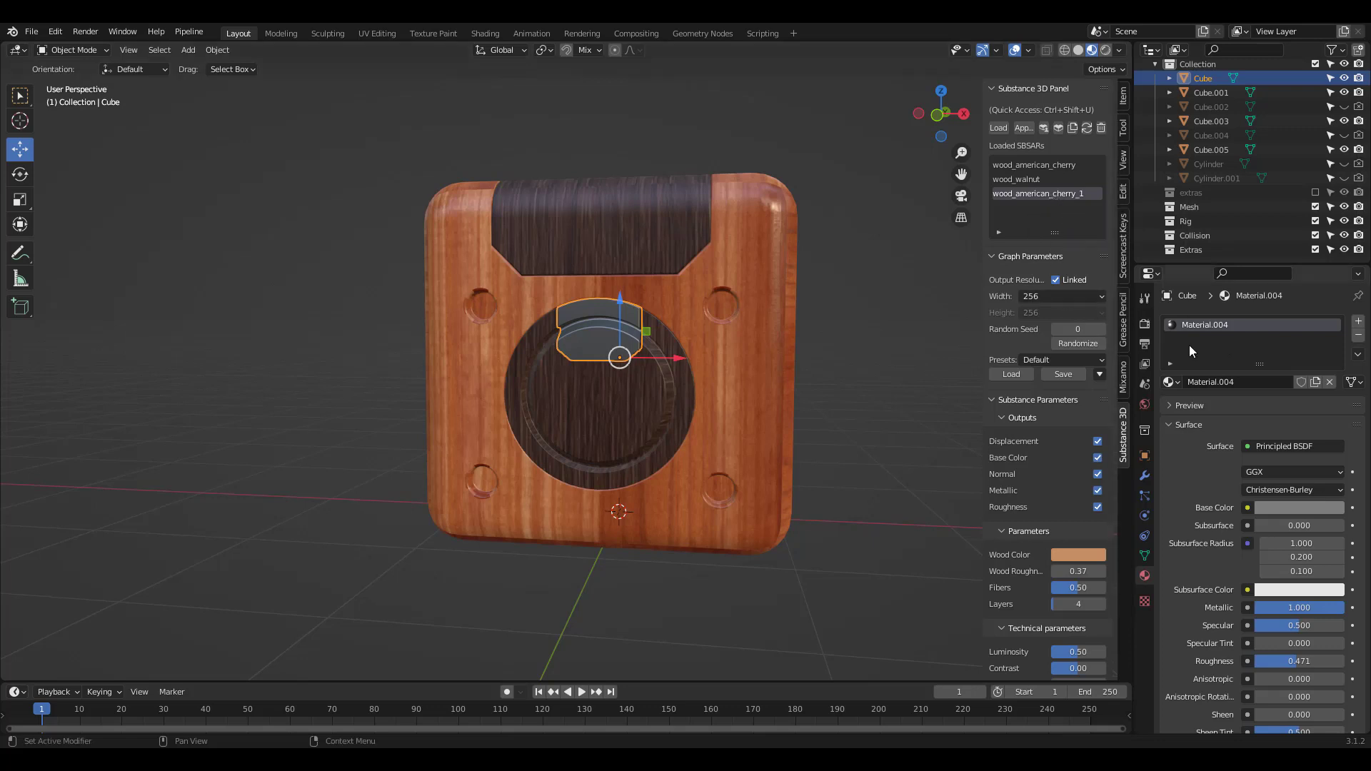
left_click(1023, 128)
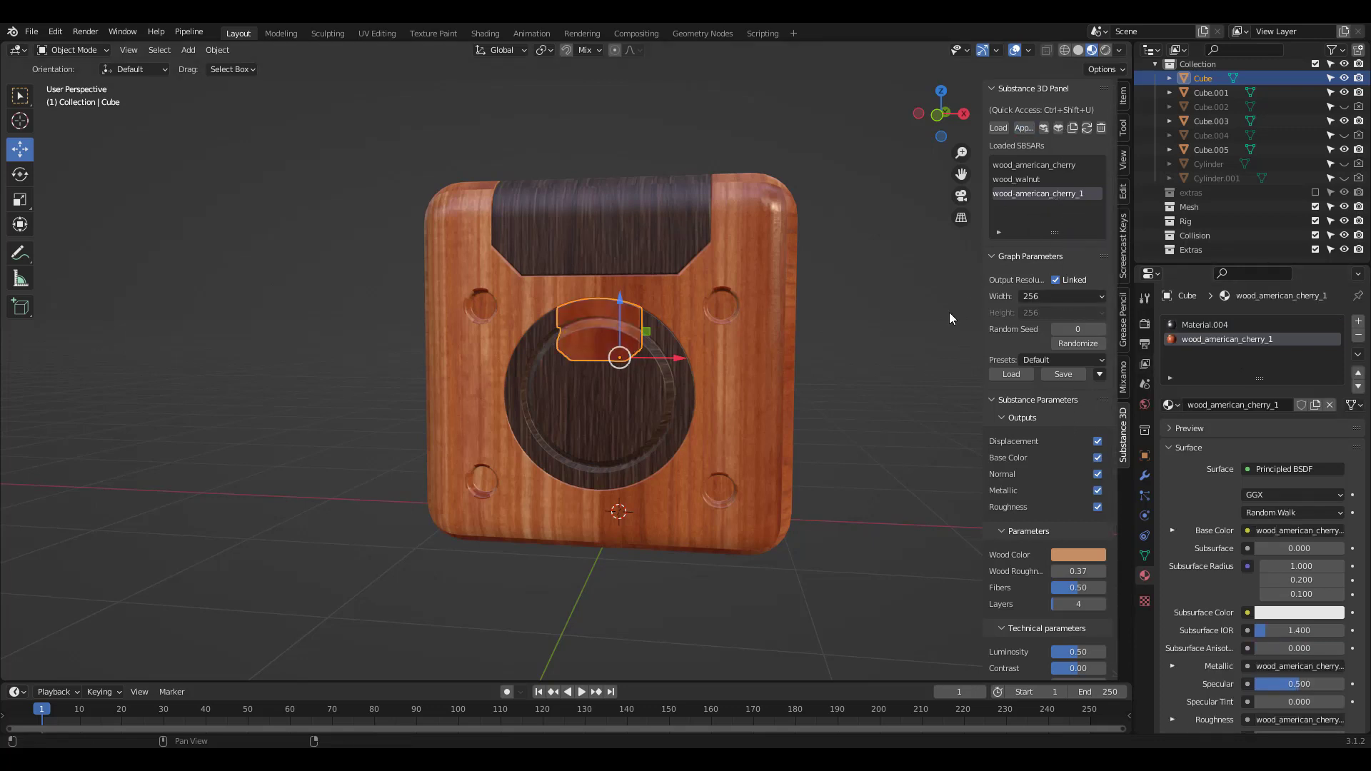
left_click(1205, 324)
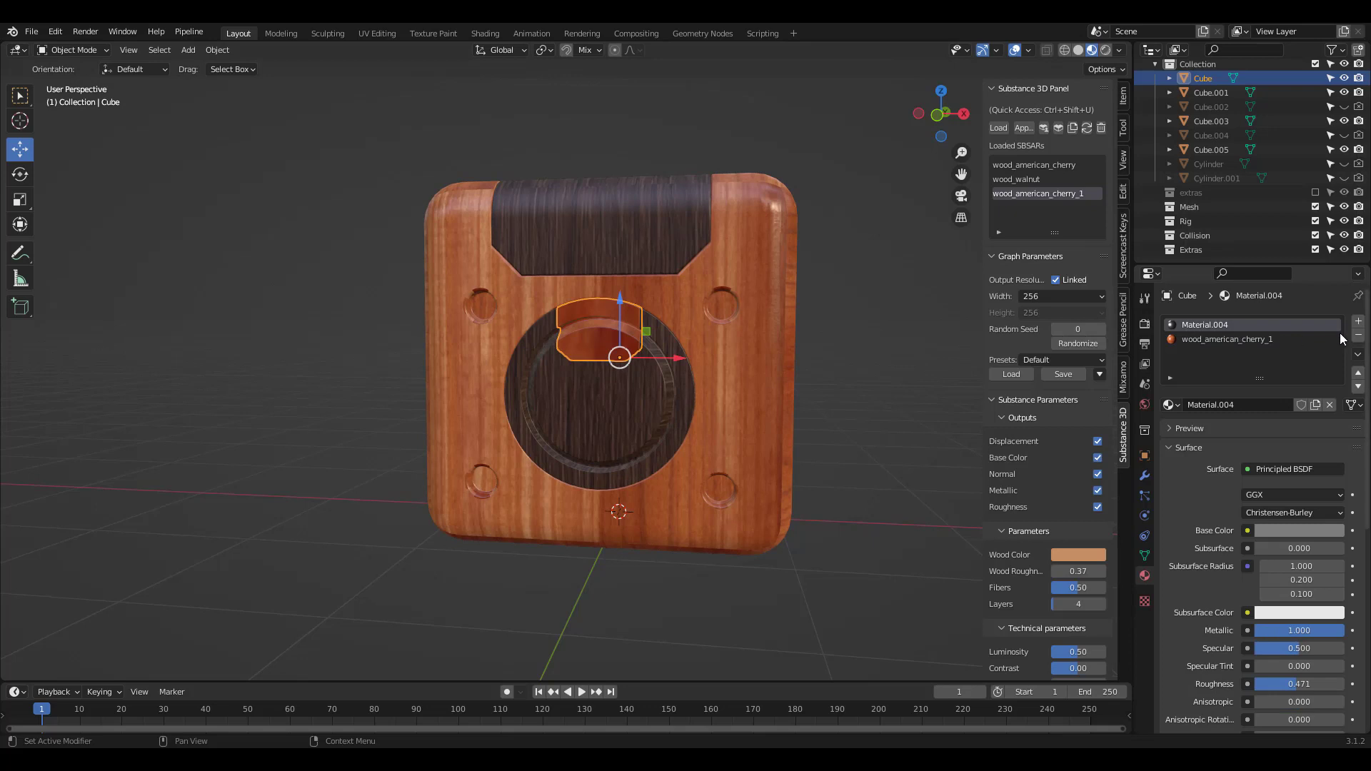
left_click(1358, 335)
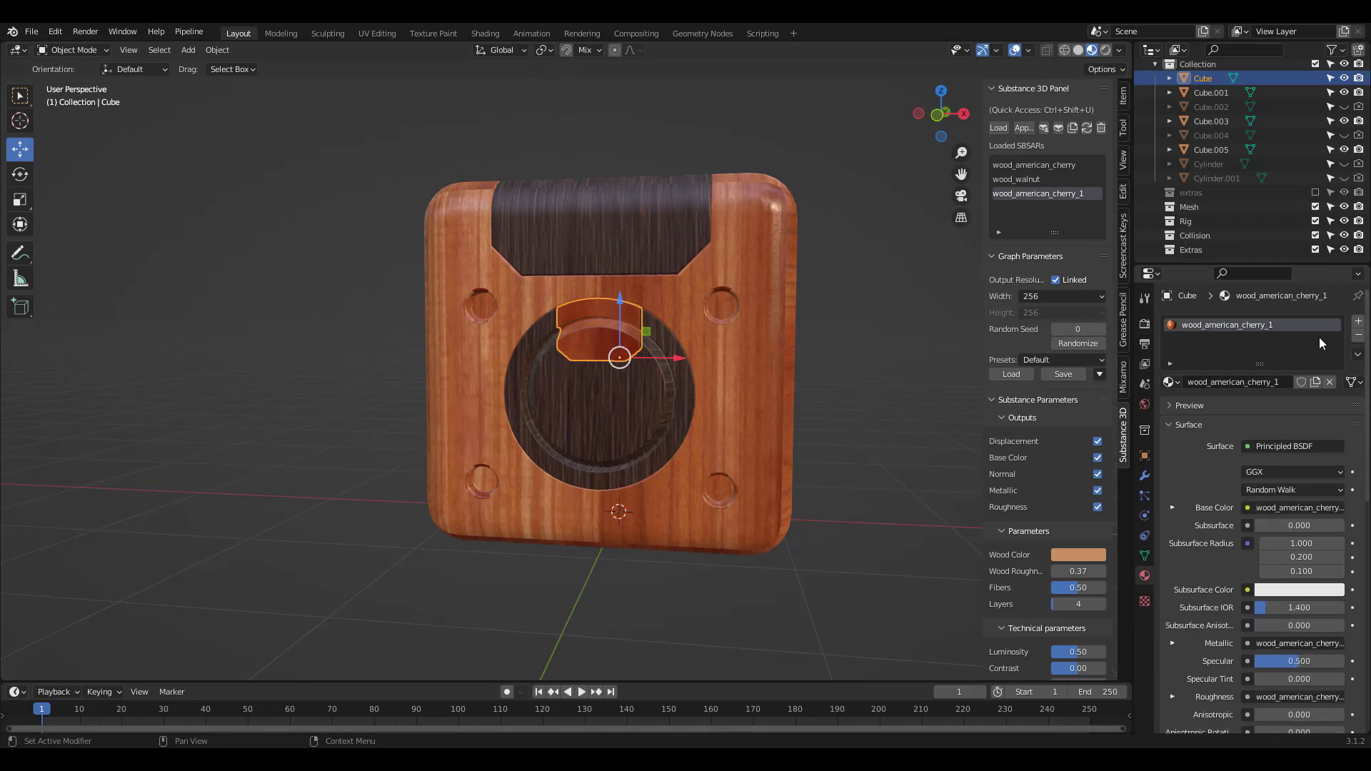
- Shift the copy's Wood Color to a darker, redder tone
left_click(1072, 556)
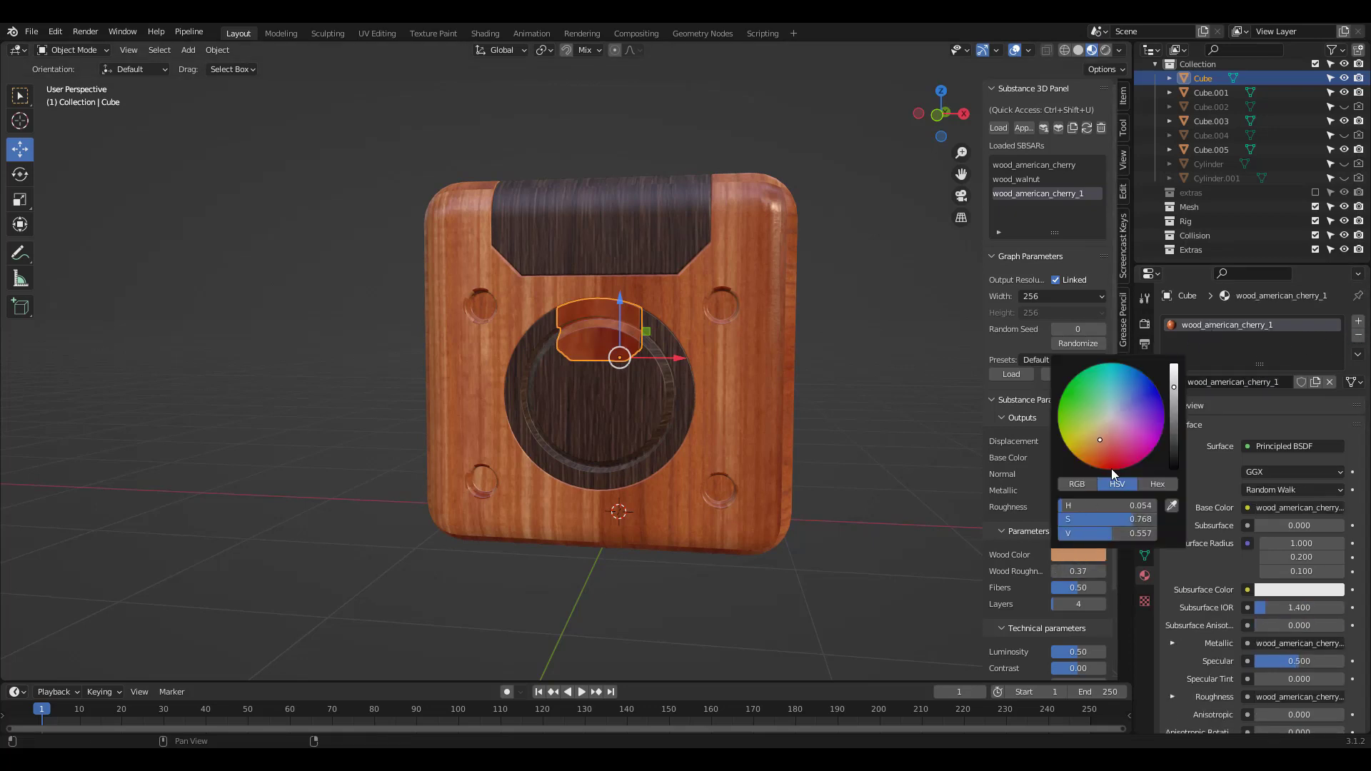
left_click_drag(1099, 442, 1101, 447)
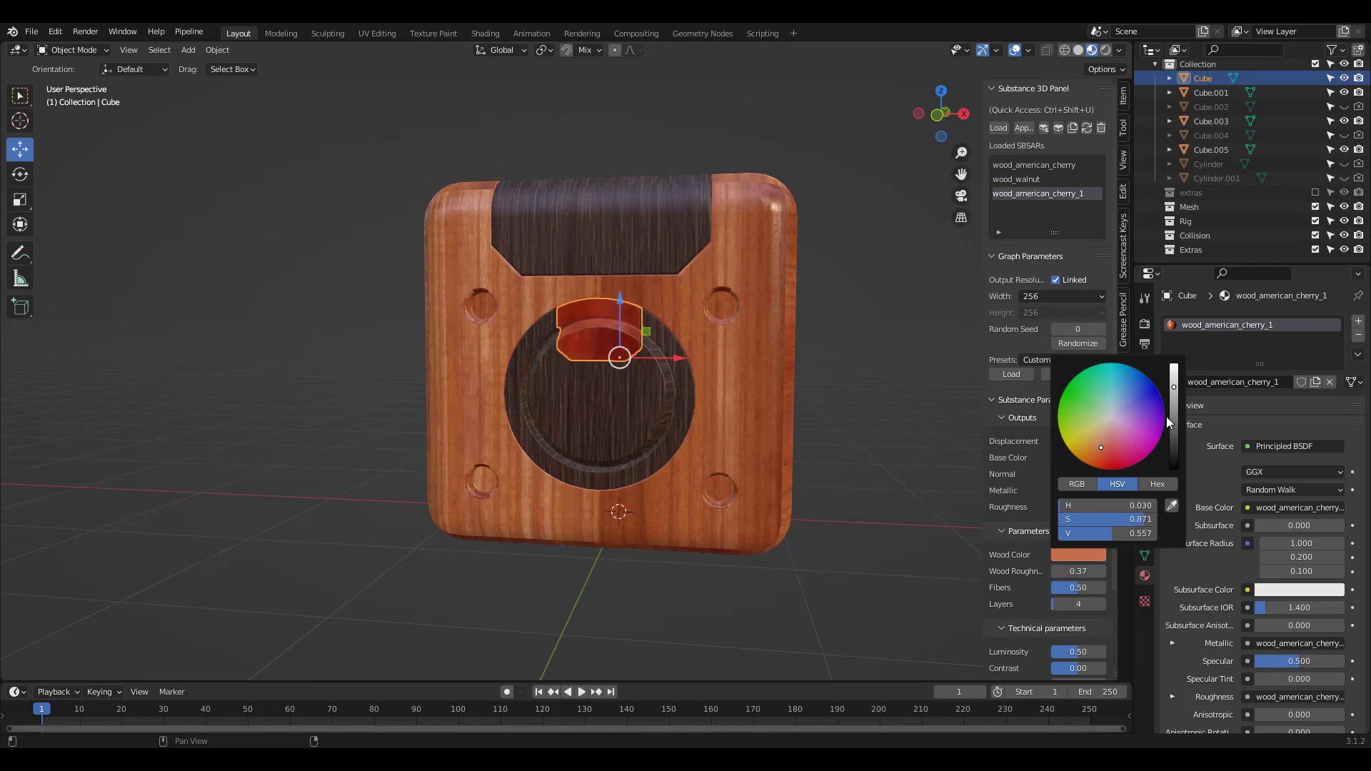
left_click_drag(1176, 393, 1176, 403)
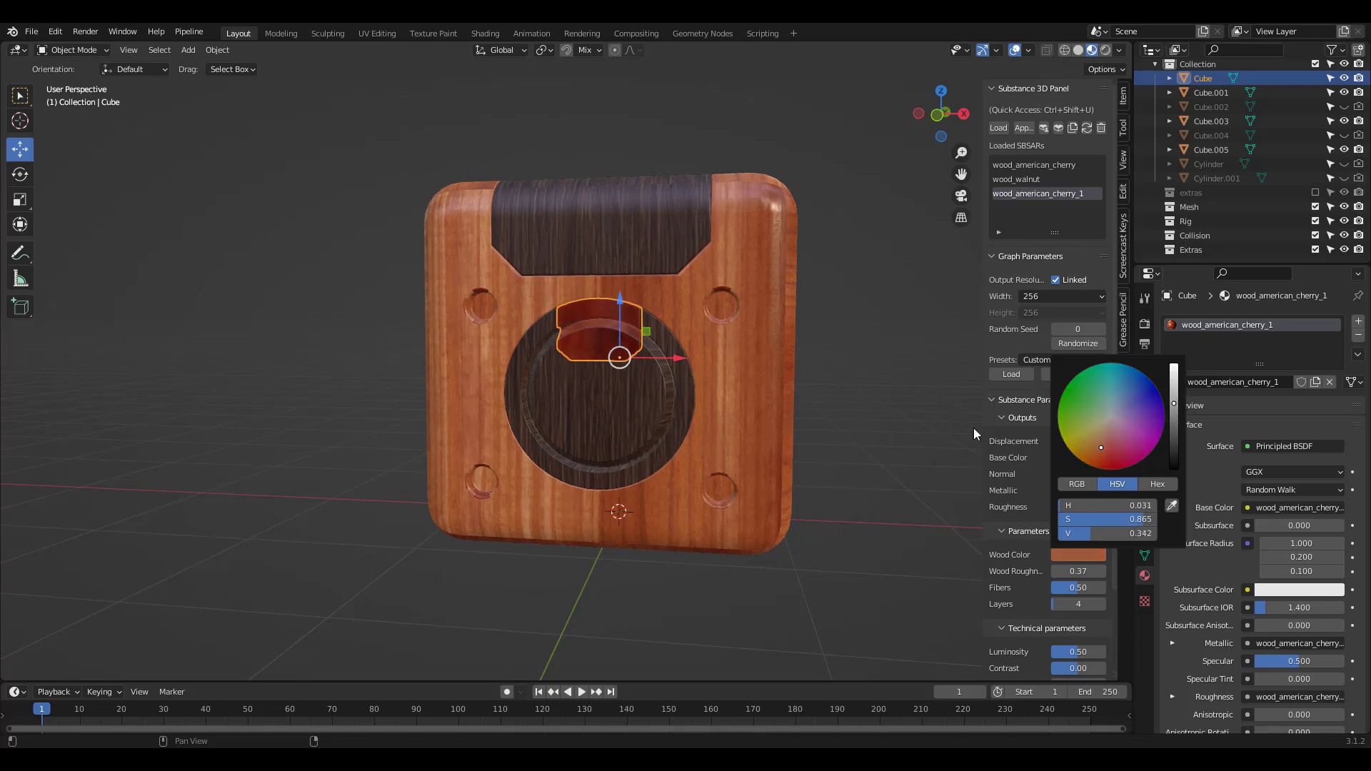
middle_click_drag(887, 341, 774, 305)
left_click(774, 306)
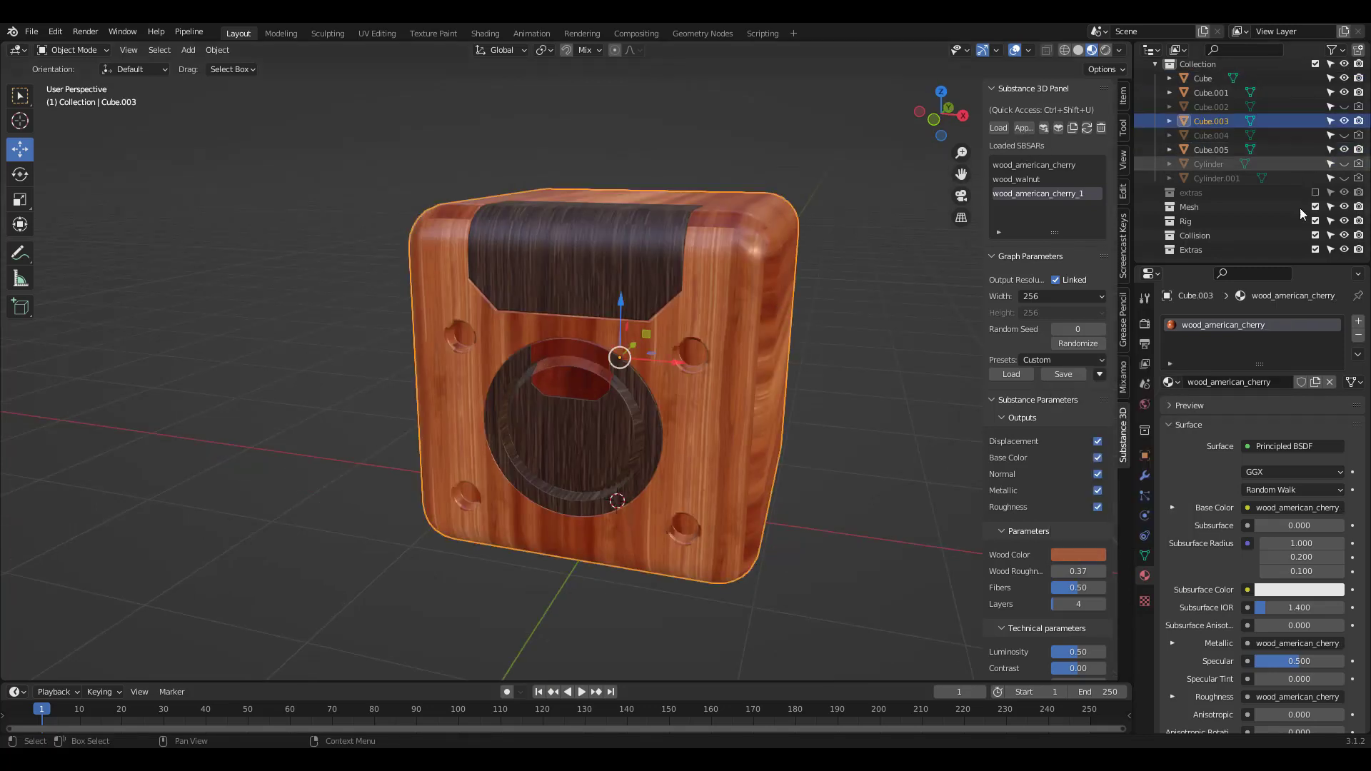
- Remove the cherry material from the outer box and load lizard_scales.sbsar
left_click(1358, 335)
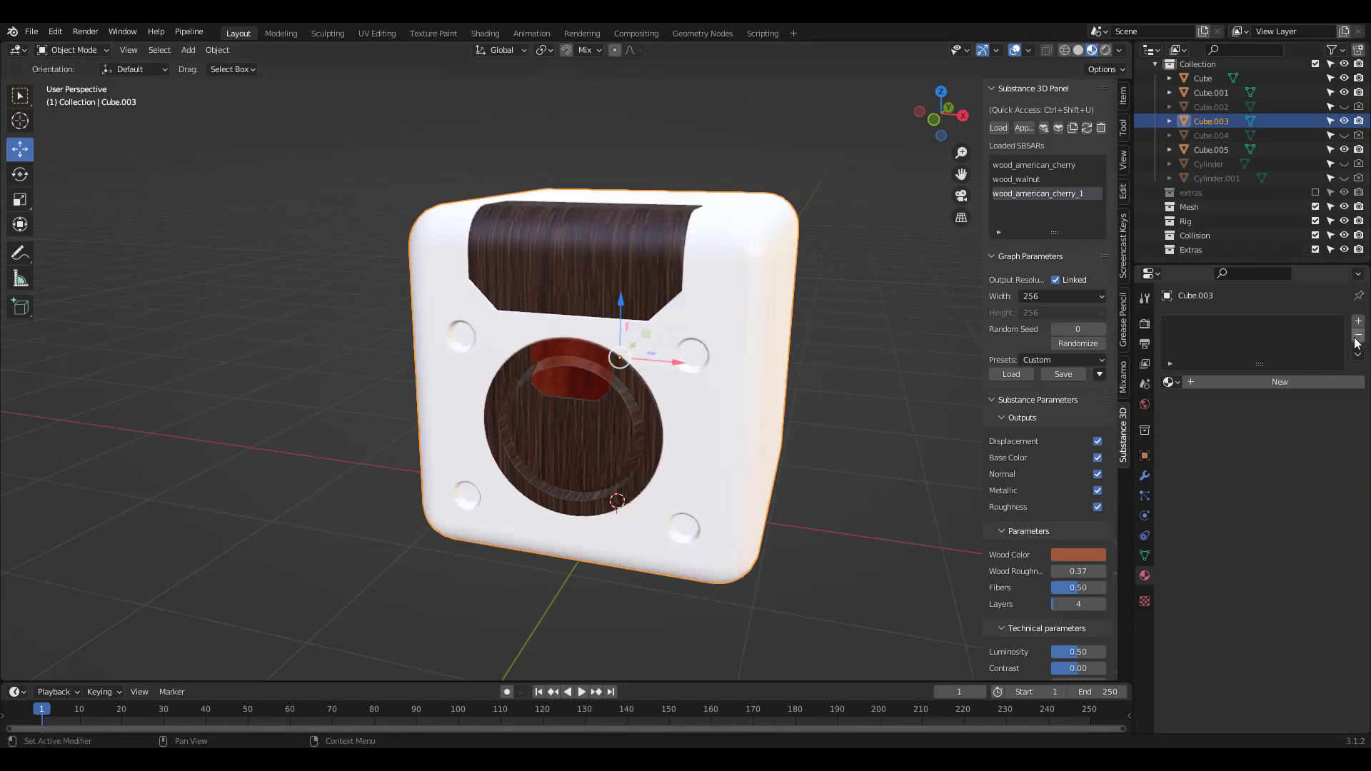
left_click(927, 218)
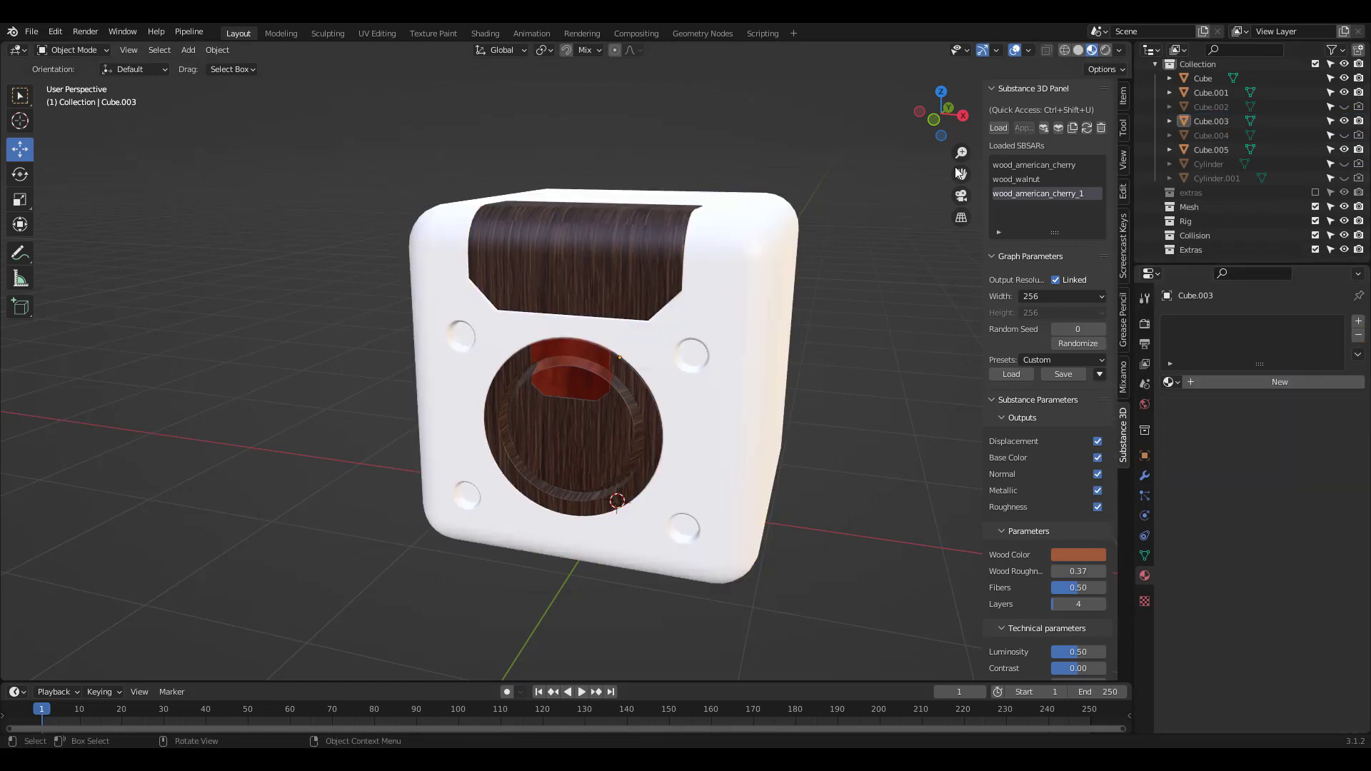
left_click(999, 127)
left_click(354, 490)
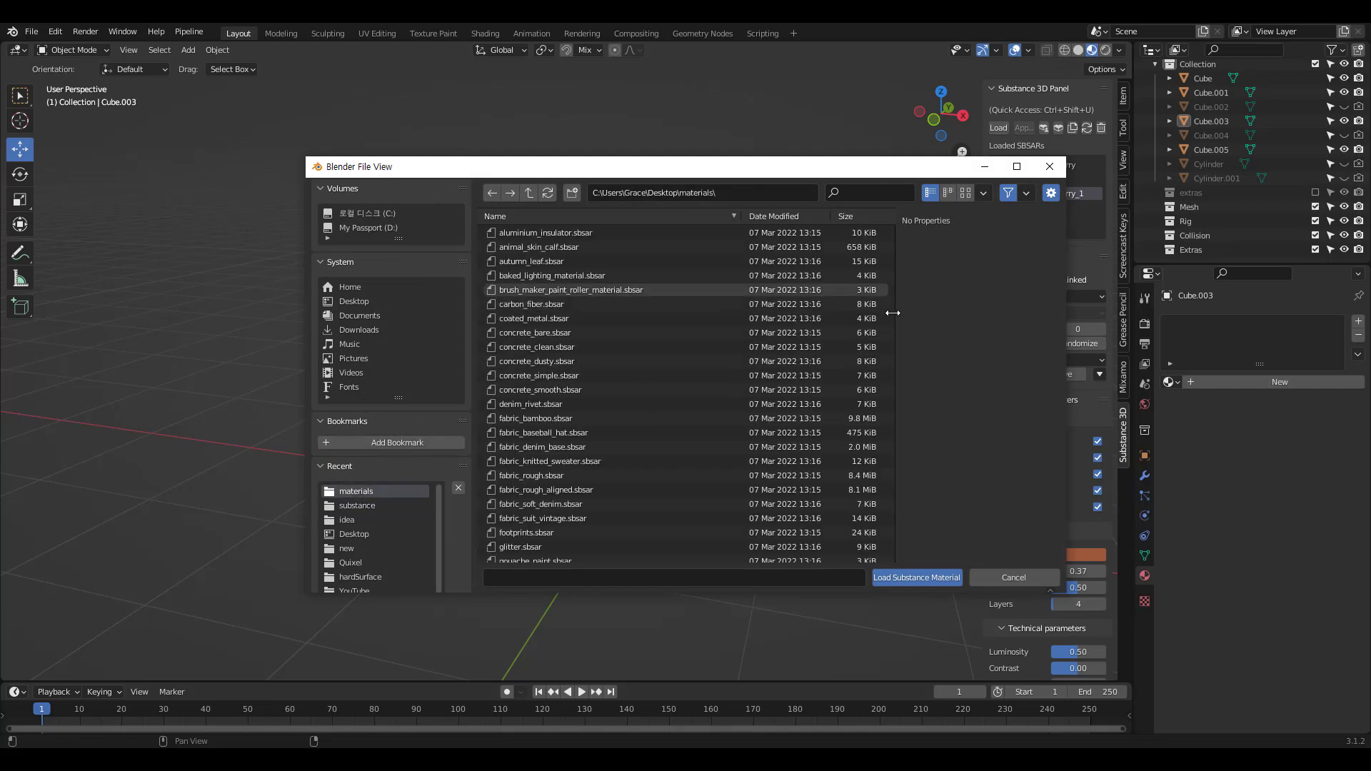
left_click_drag(890, 285, 880, 431)
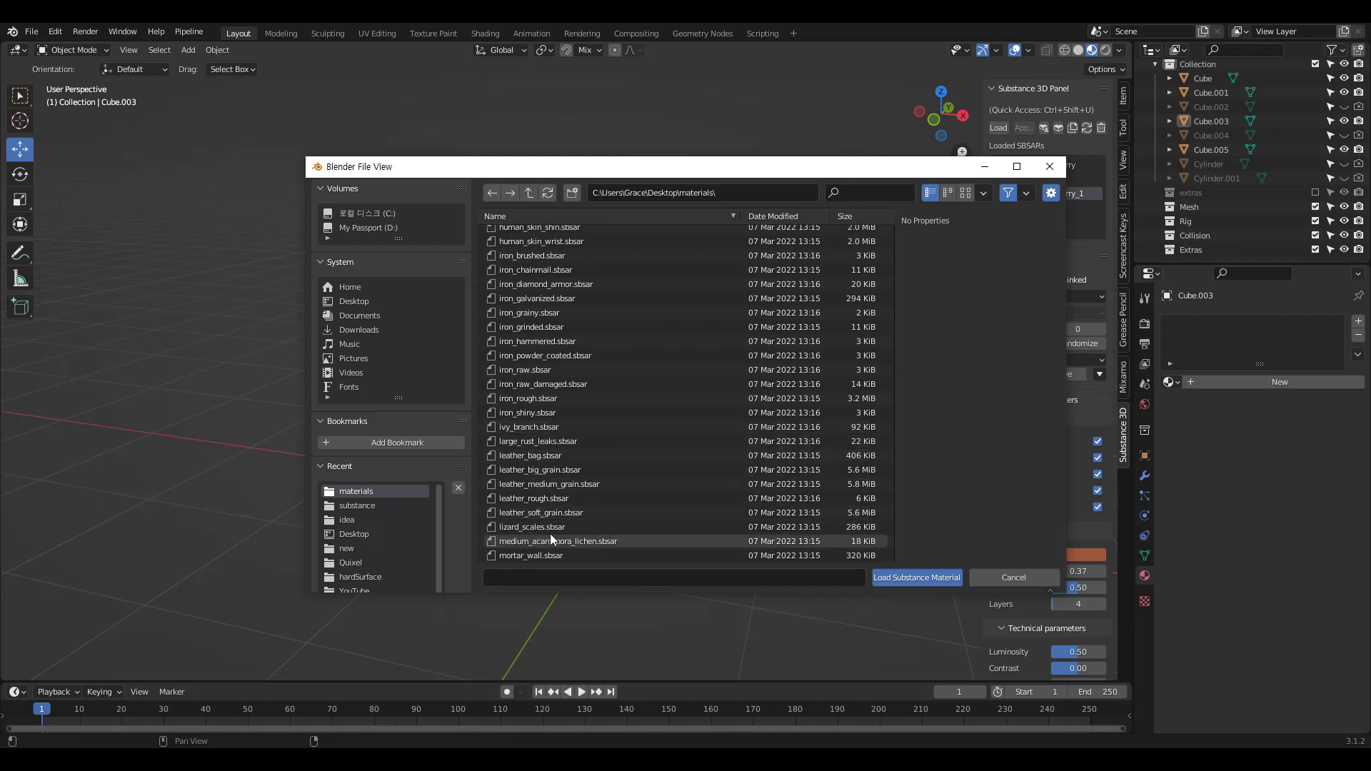
left_click(647, 527)
left_click(917, 576)
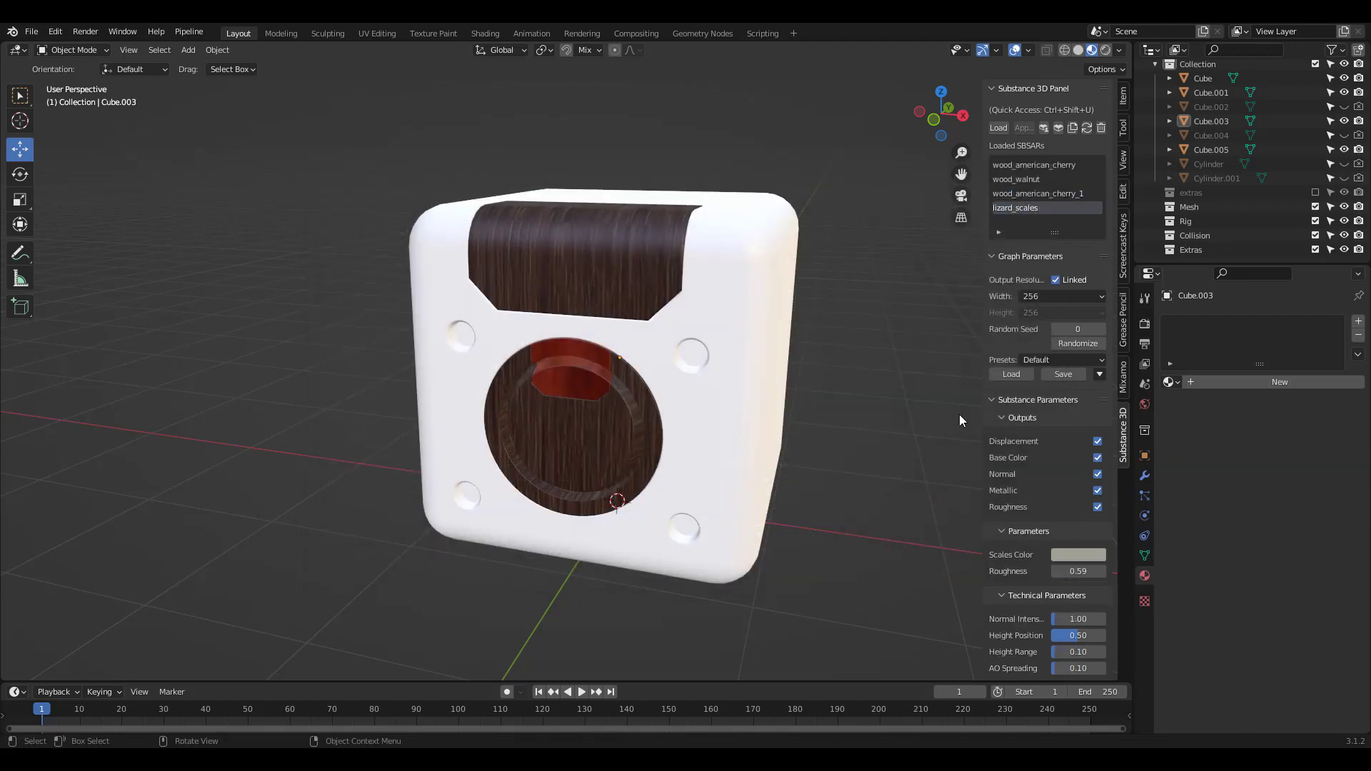
- Set lizard_scales resolution to 1024 and apply it to the outer box Cube.003
left_click(1035, 297)
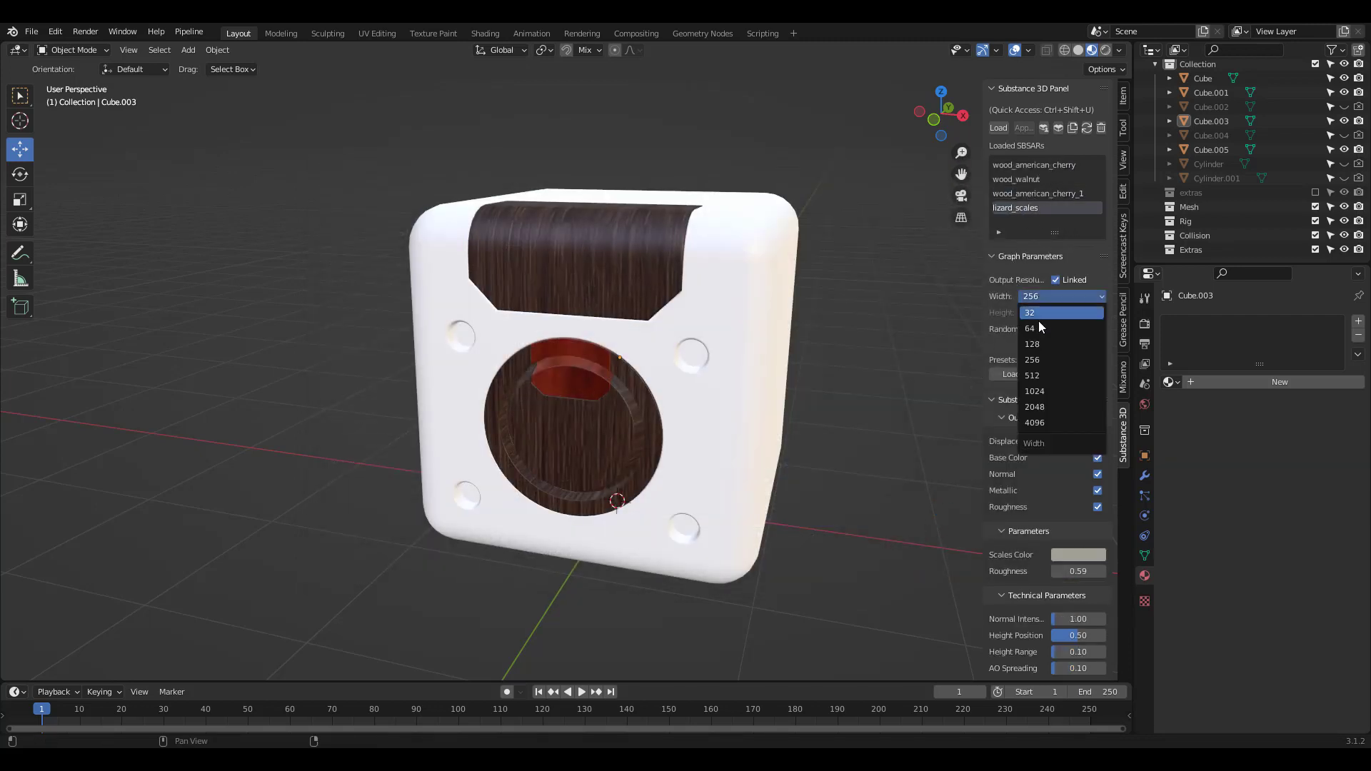
left_click(1039, 390)
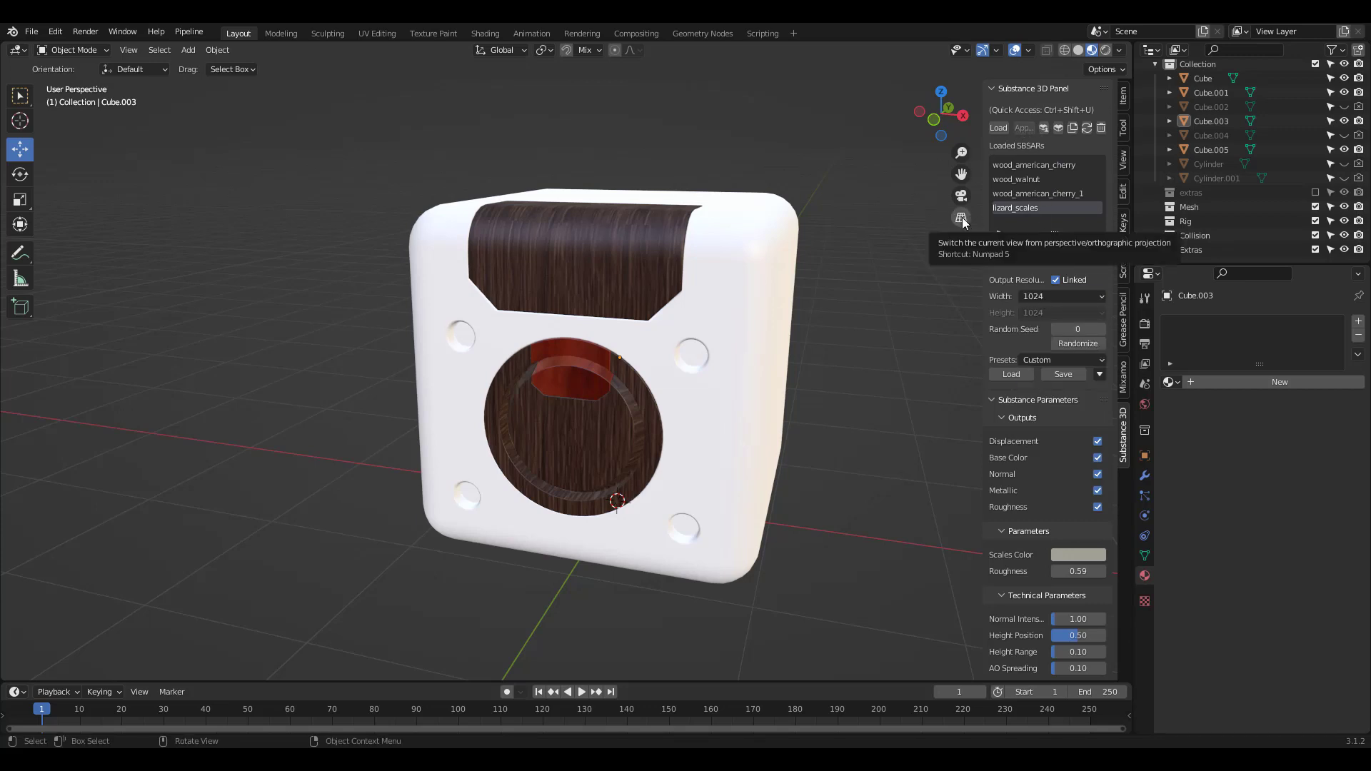
left_click(785, 264)
left_click(1024, 130)
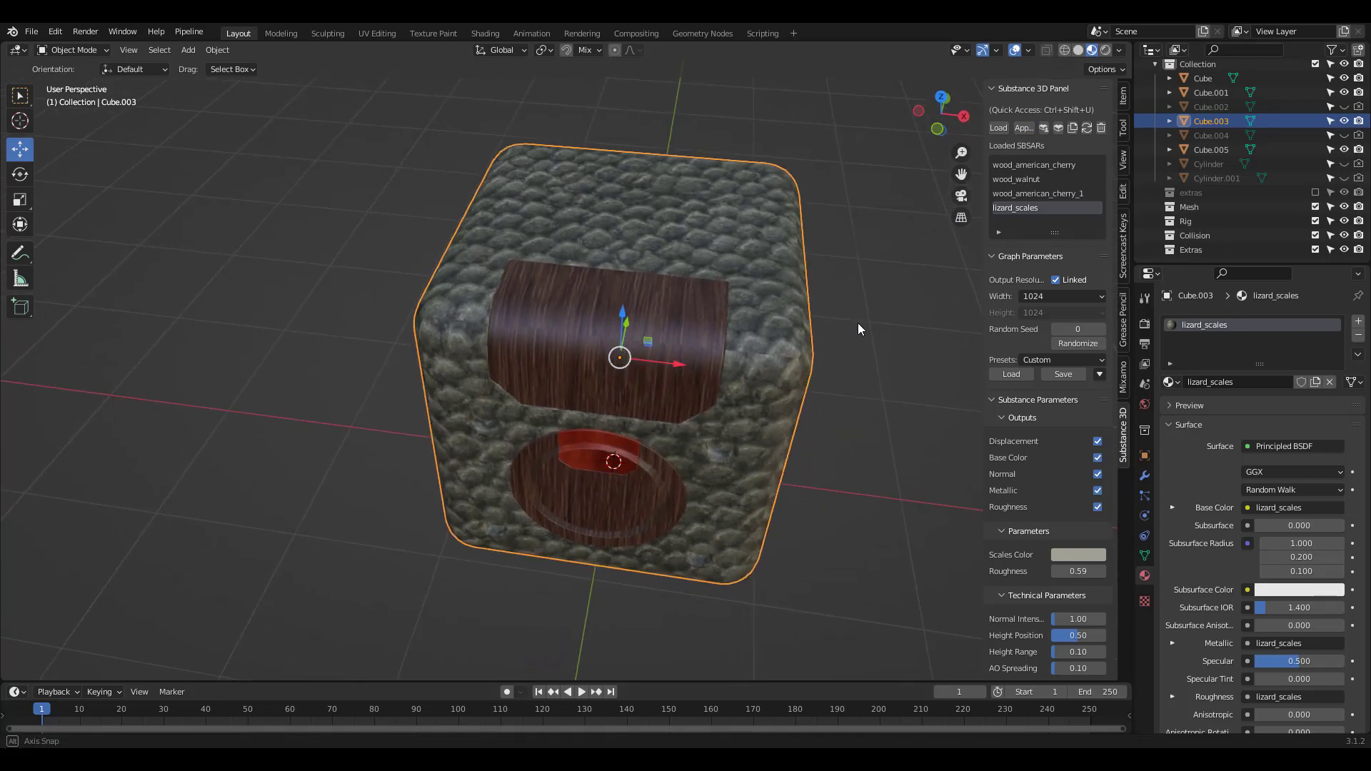
- In the Shading workspace, set the Mapping node's Scale X, Y and Z to 5
scroll(835, 302, "down", 2)
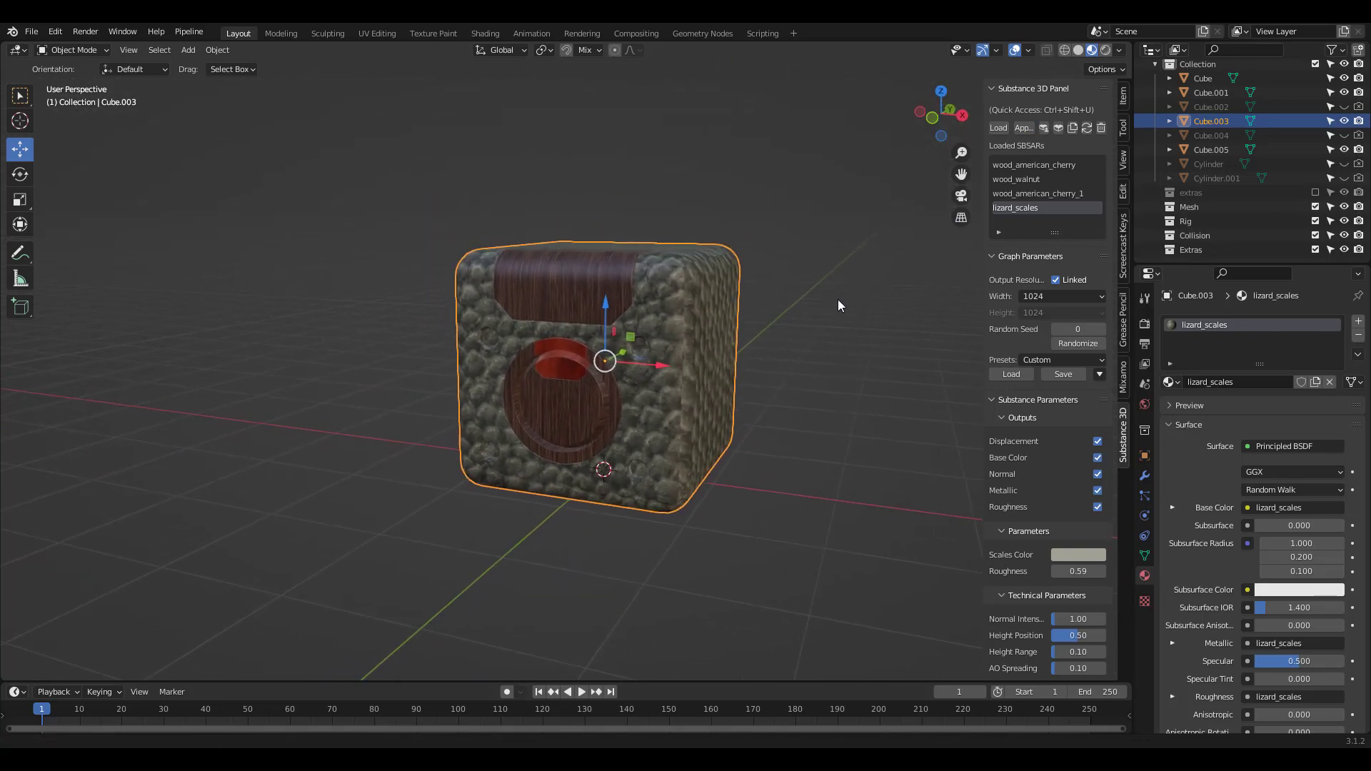
left_click(480, 31)
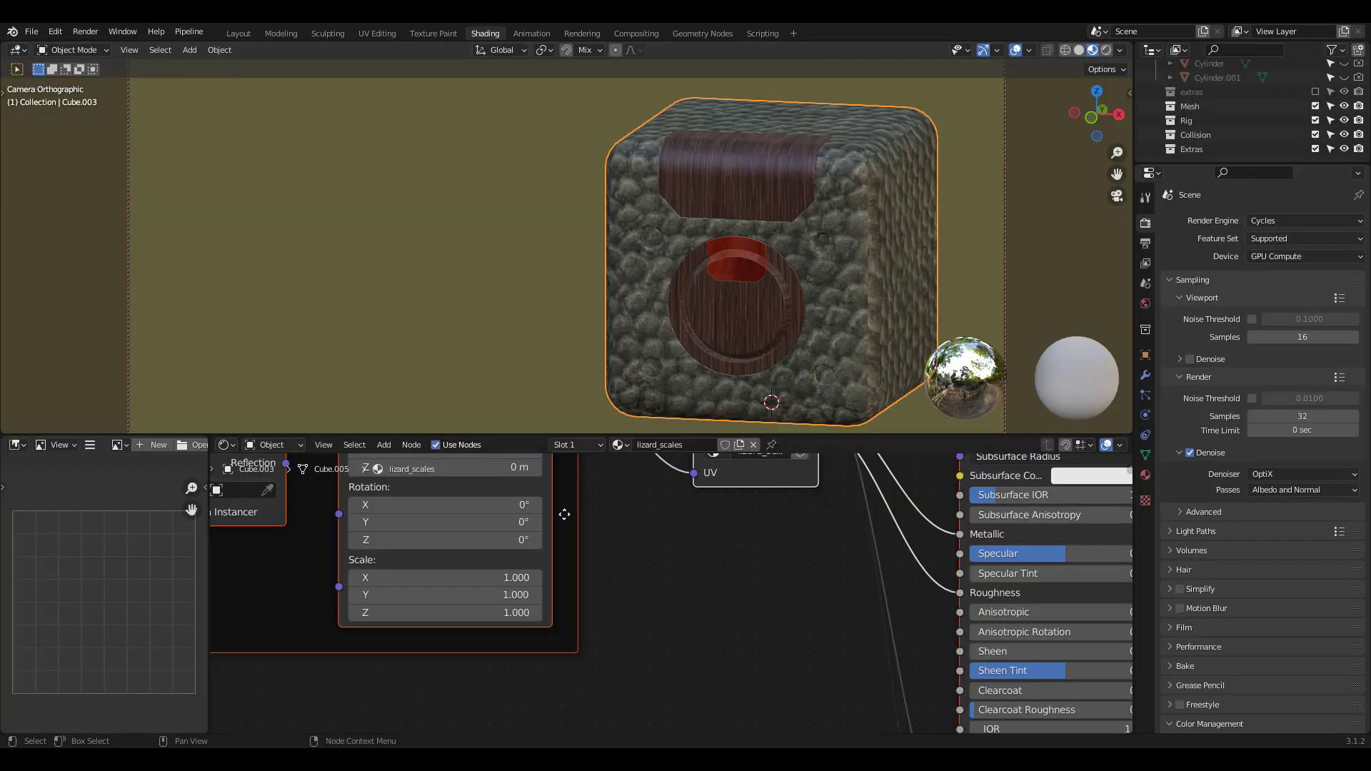
left_click_drag(515, 620, 506, 586)
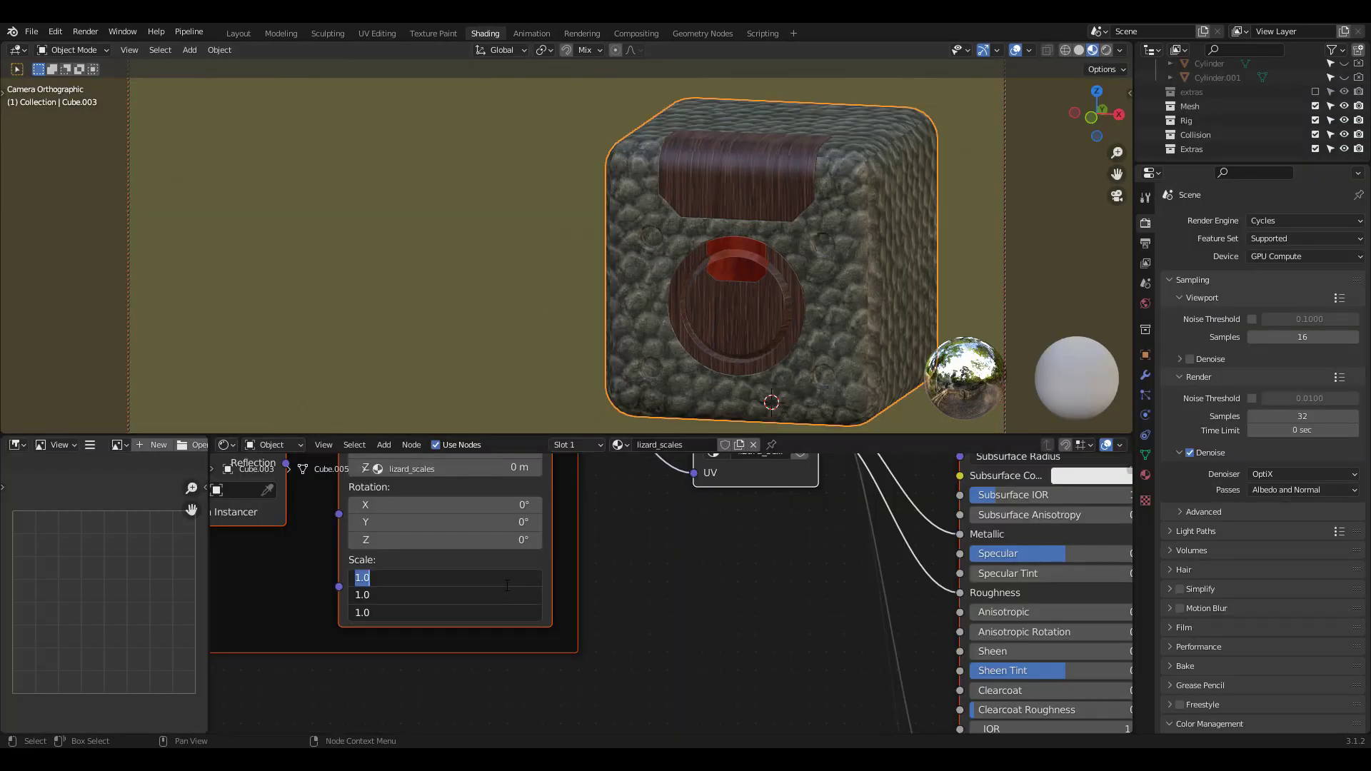
type("5")
key("Return")
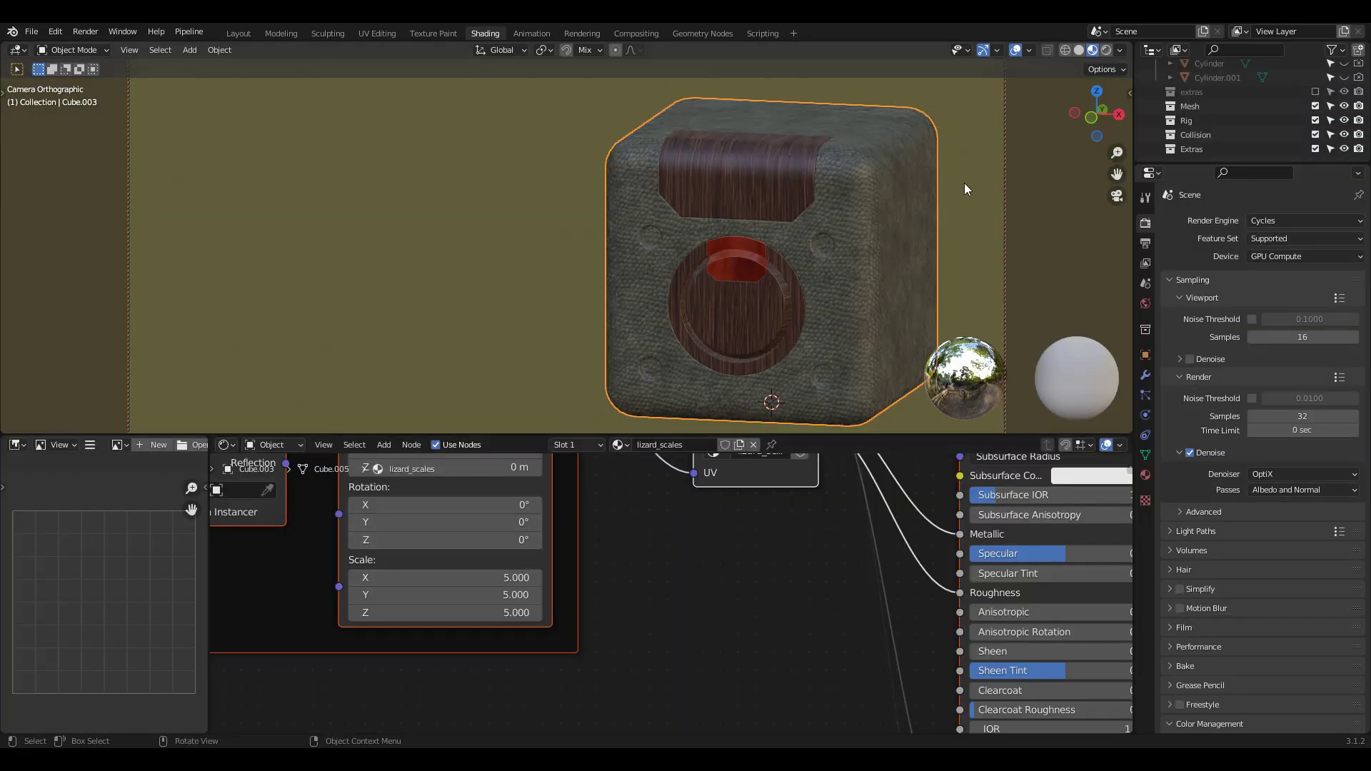
scroll(967, 179, "up", 3)
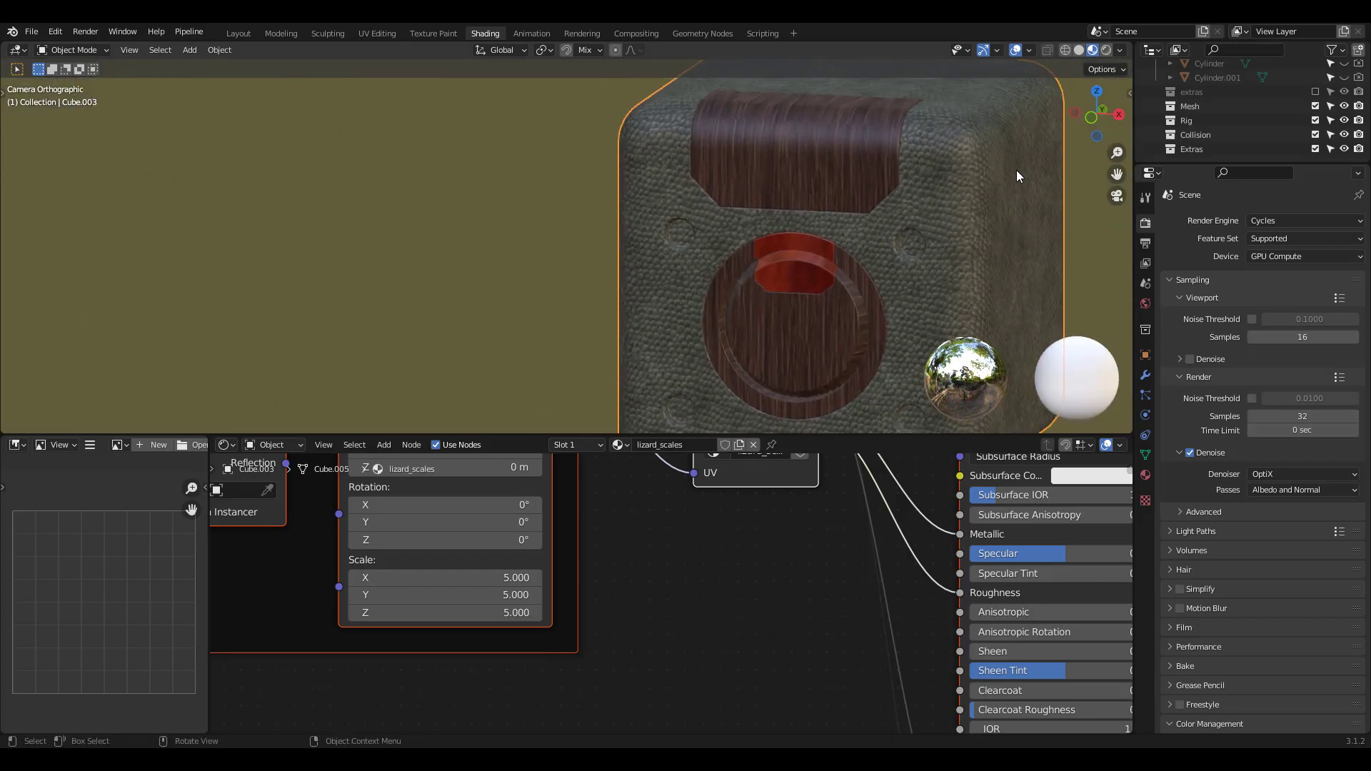
mouse_move(1017, 170)
middle_mouse_down()
mouse_move(992, 213)
mouse_move(998, 234)
mouse_move(1052, 220)
mouse_move(1062, 175)
mouse_move(1063, 153)
mouse_move(1041, 139)
mouse_move(1008, 132)
mouse_move(1001, 160)
middle_mouse_up()
scroll(1002, 163, "down", 3)
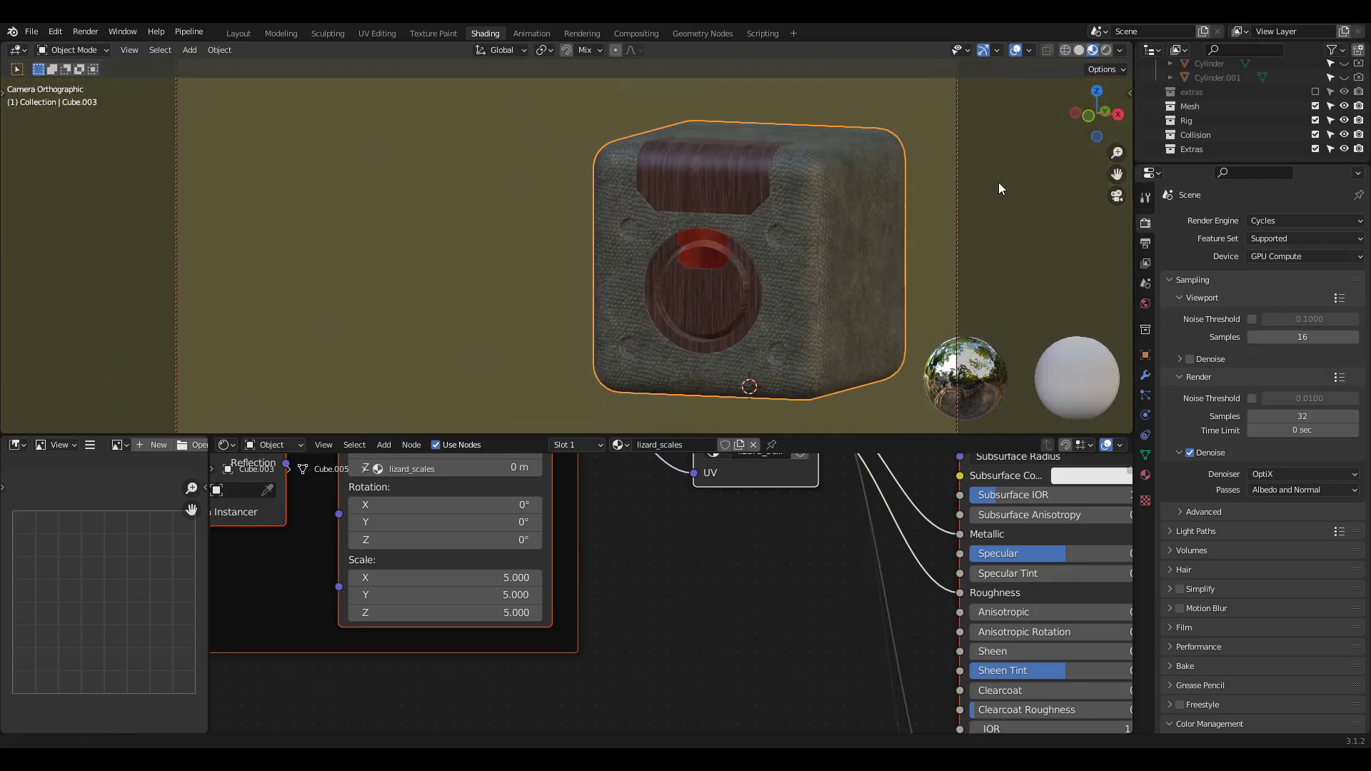
scroll(998, 189, "up", 1)
left_click(792, 574)
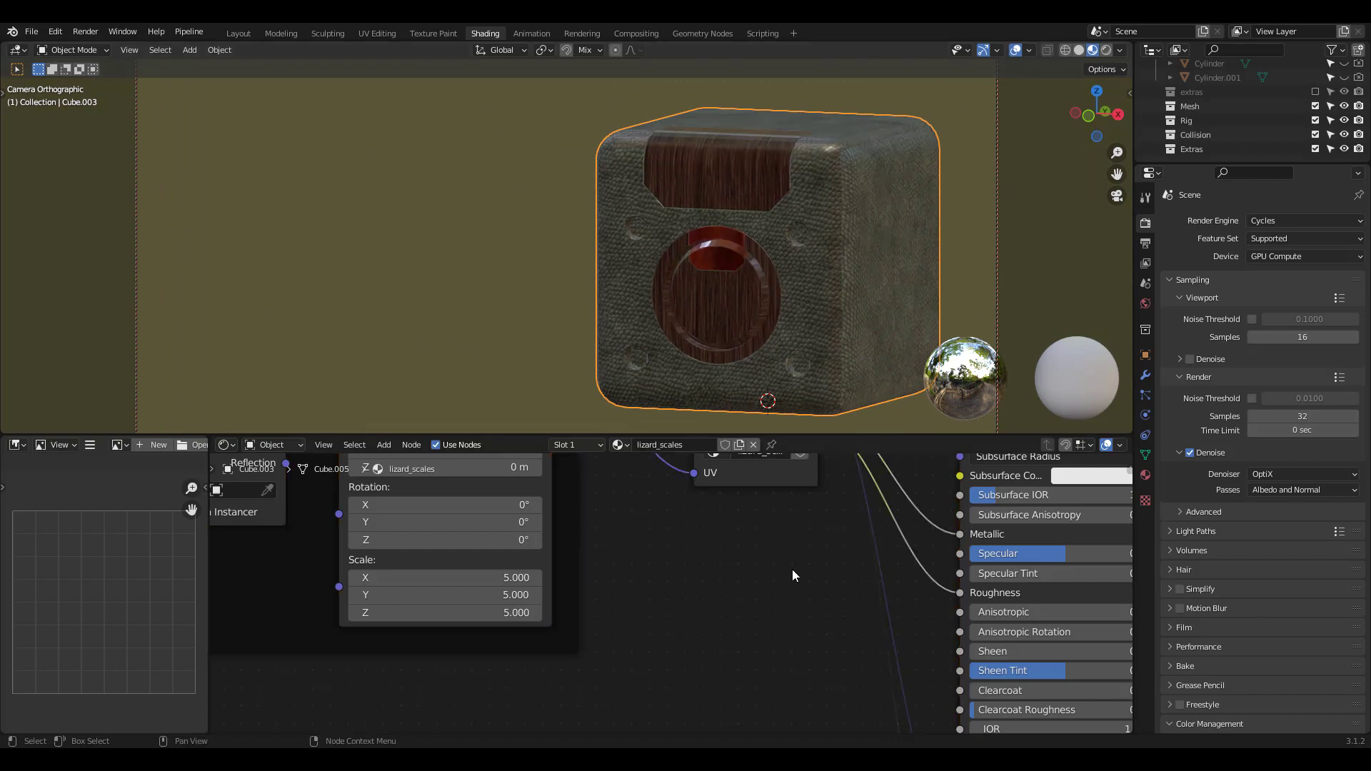
- Undo the outer box back to cherry wood and render the speaker with F12
key("ctrl+z")
key("ctrl+z")
key("ctrl+z")
key("ctrl+z")
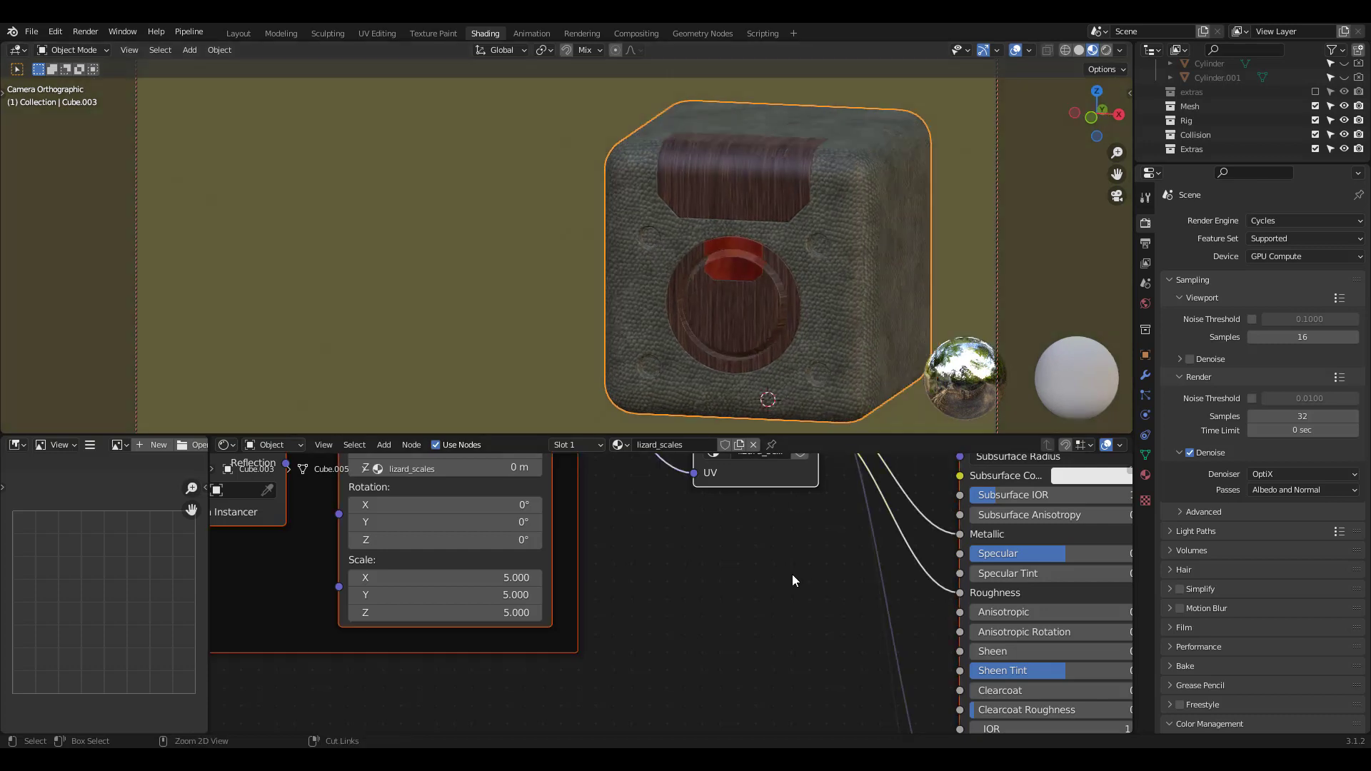
key("ctrl+z")
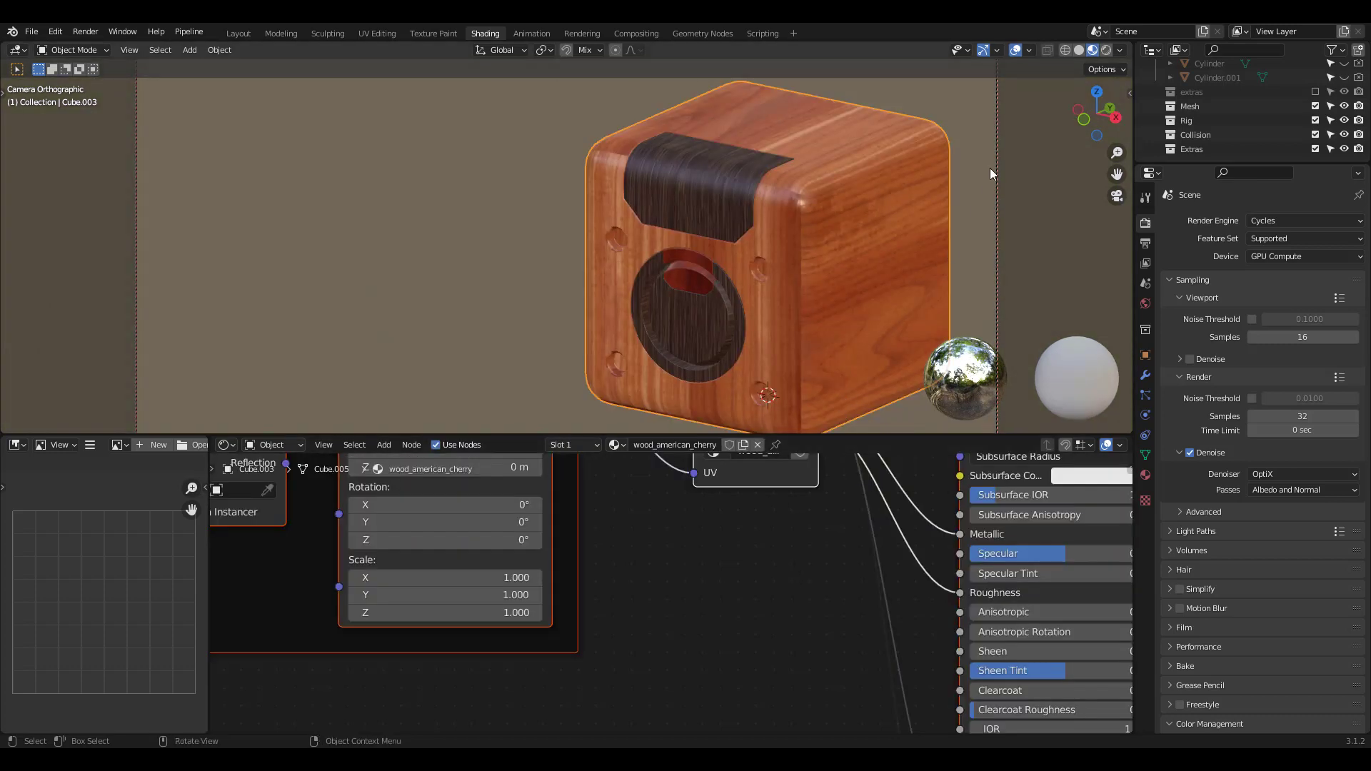
key("F12")
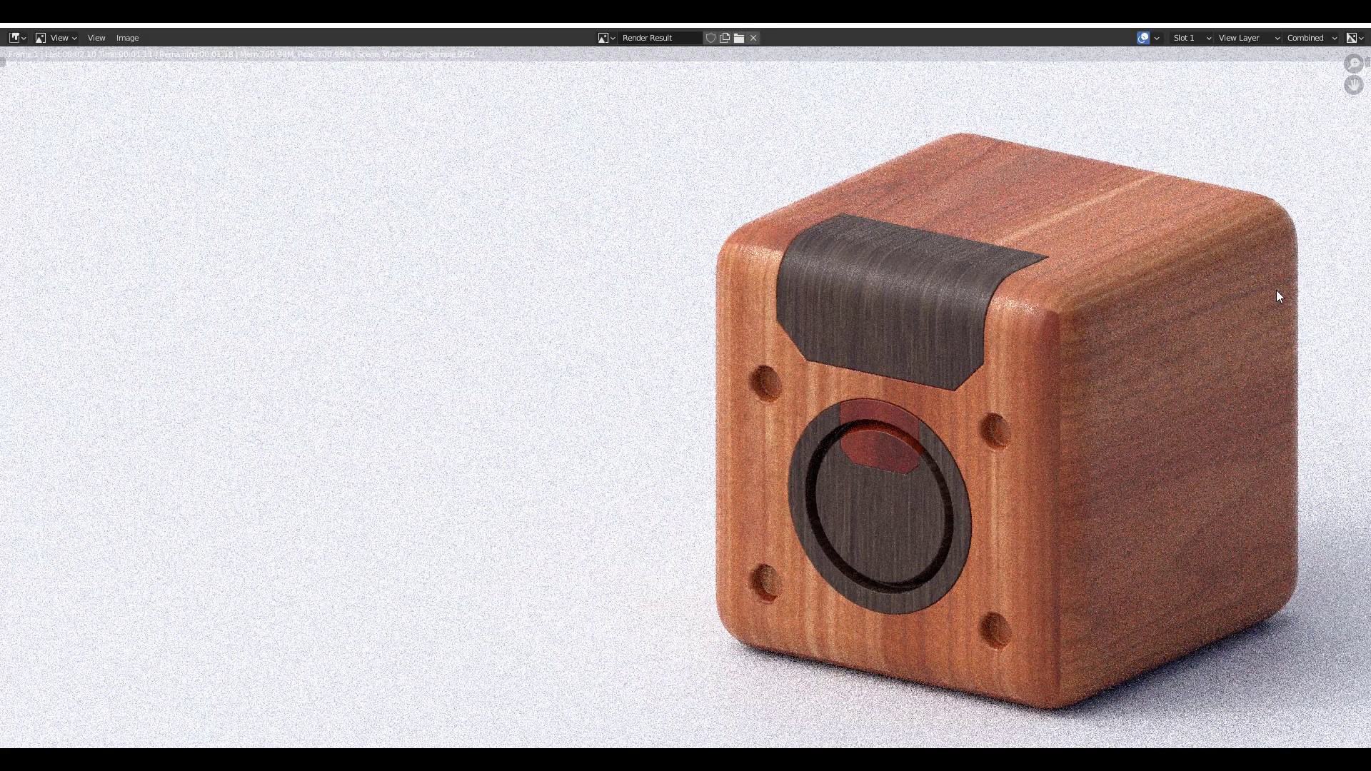